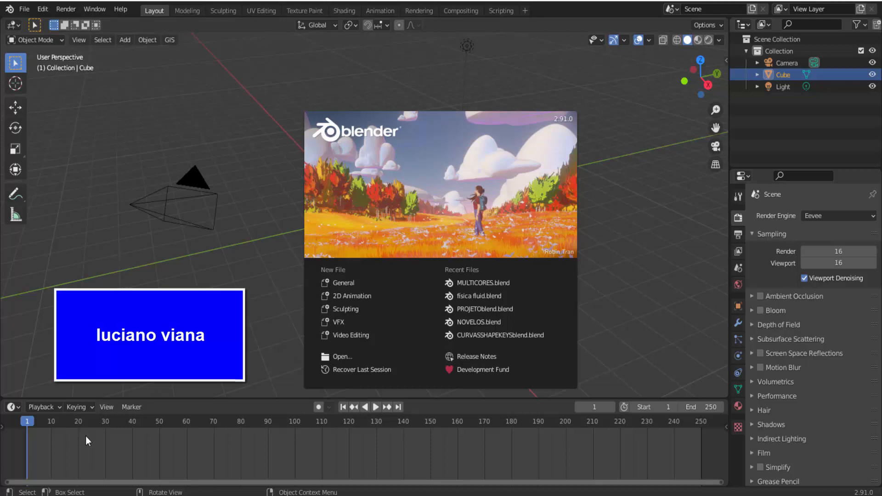
# Switch to the web browser and look through the uploaded videos on the Ducky 3D YouTube channel.
pyautogui.moveTo(67, 495)
pyautogui.click(67, 459)
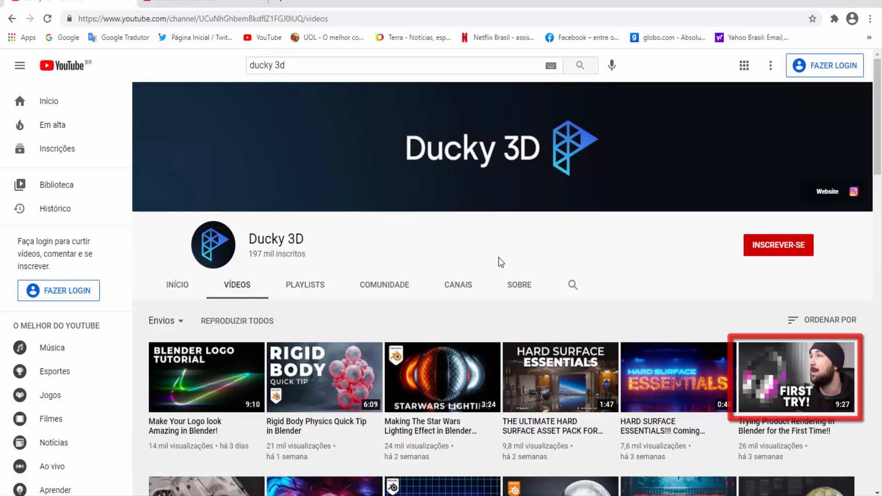
pyautogui.scroll(-3, 498, 257)
pyautogui.scroll(-6, 468, 412)
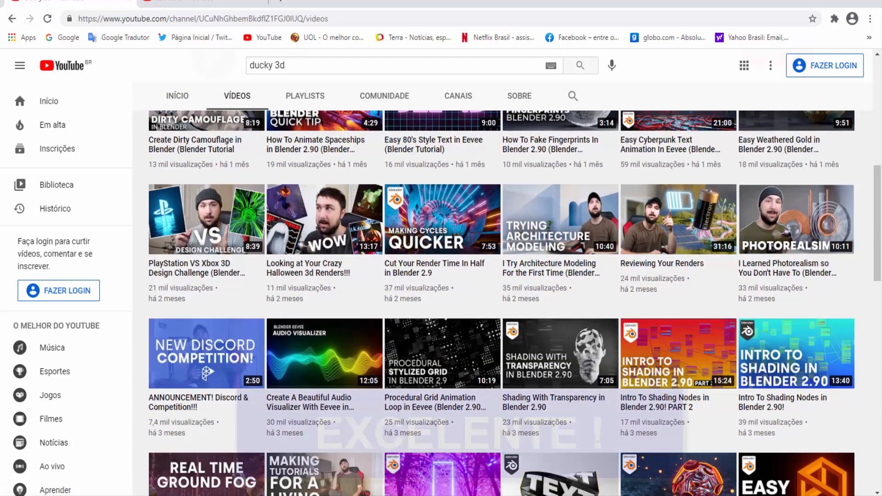
pyautogui.scroll(9, 465, 368)
pyautogui.scroll(3, 466, 369)
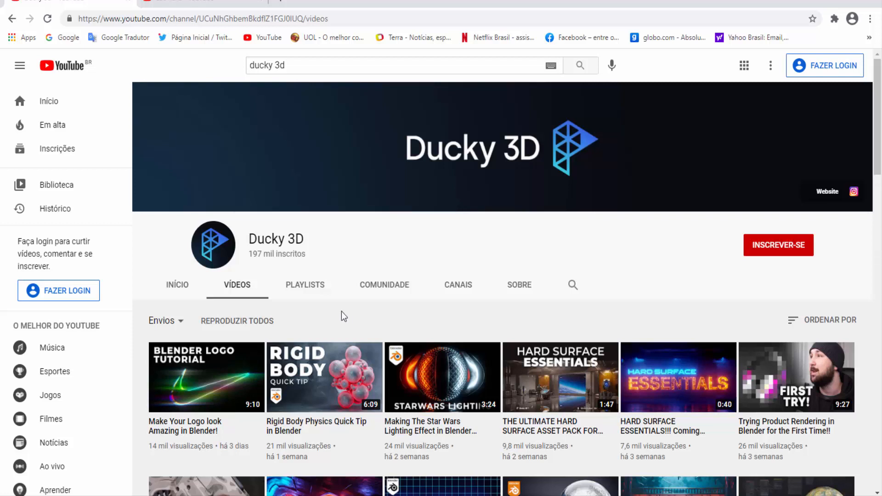
# Switch to the LVInf tutorial channel's page and look through its uploaded Blender videos.
pyautogui.click(210, 3)
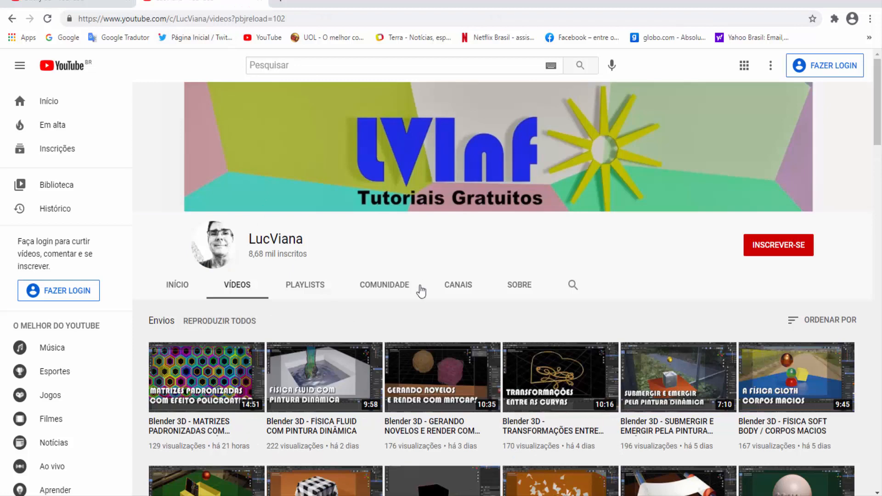
pyautogui.scroll(-4, 374, 310)
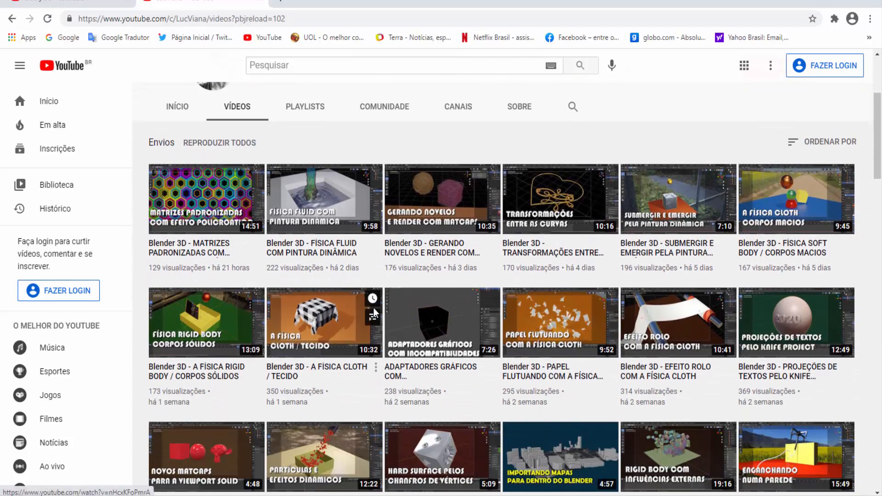
pyautogui.scroll(4, 373, 309)
pyautogui.scroll(-6, 479, 315)
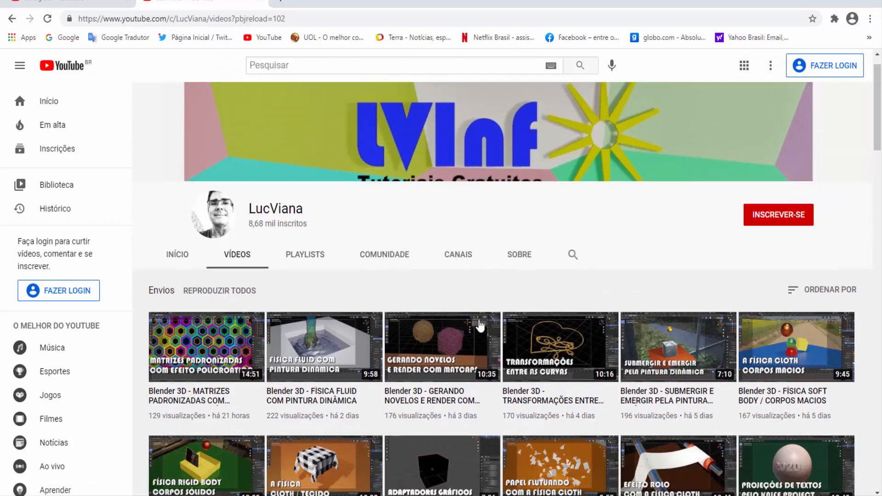
pyautogui.scroll(6, 463, 399)
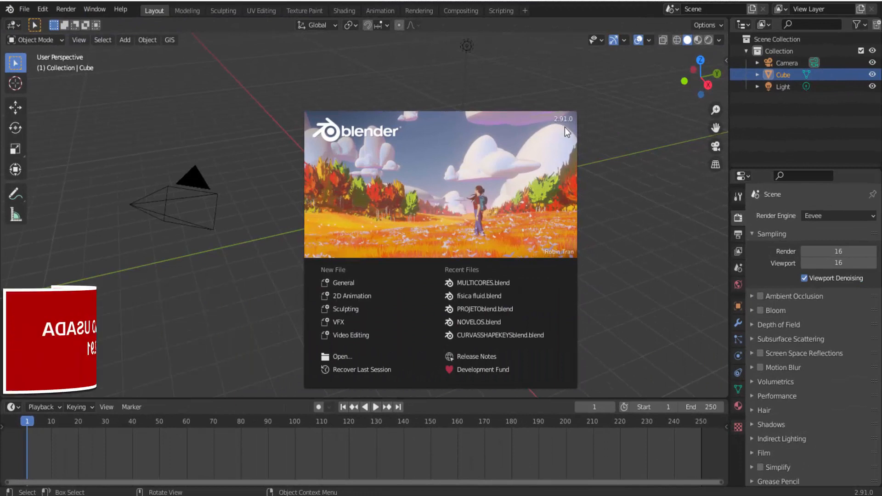
# In Blender, dismiss the splash screen, delete the default cube, and hide the camera and light.
pyautogui.click(612, 134)
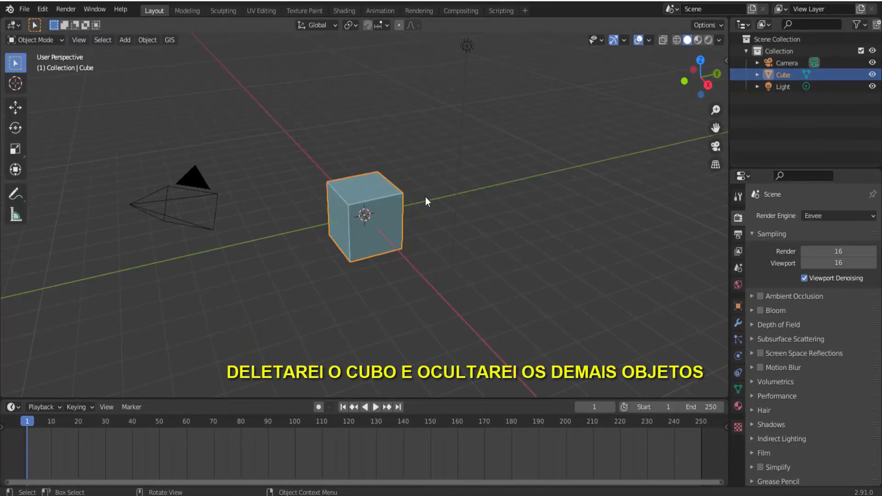
pyautogui.press('x')
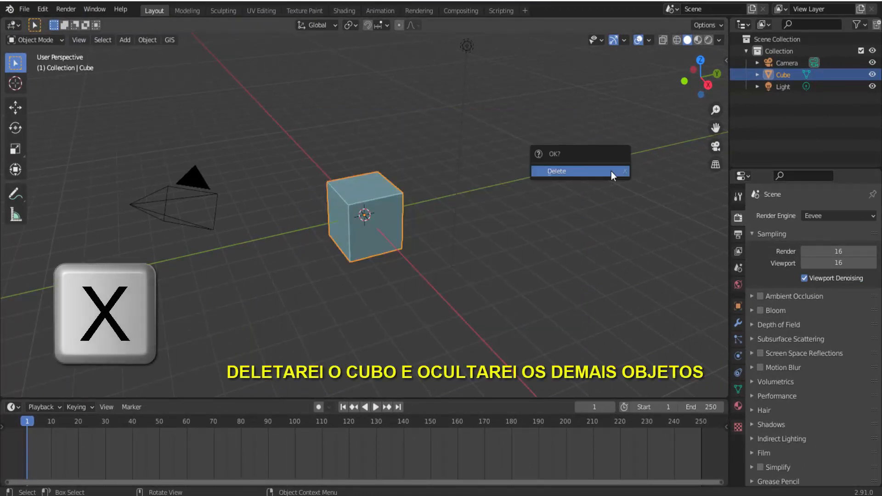
pyautogui.click(611, 172)
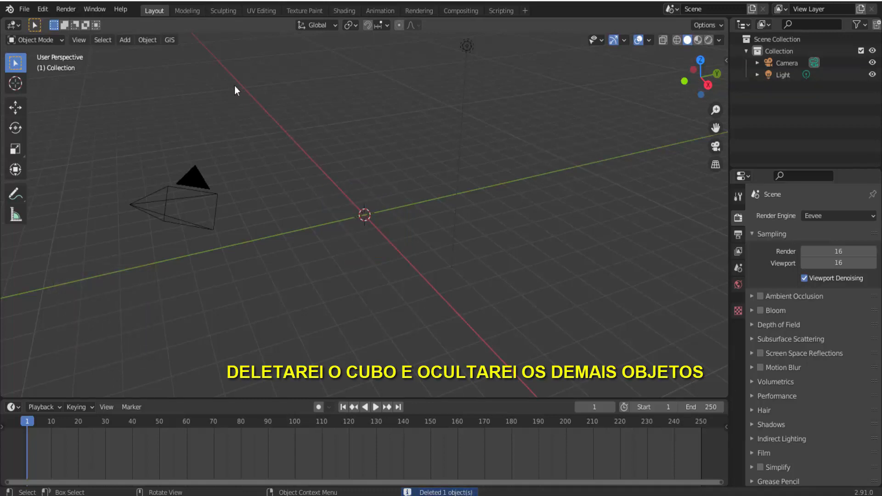
pyautogui.moveTo(161, 55); pyautogui.dragTo(565, 249)
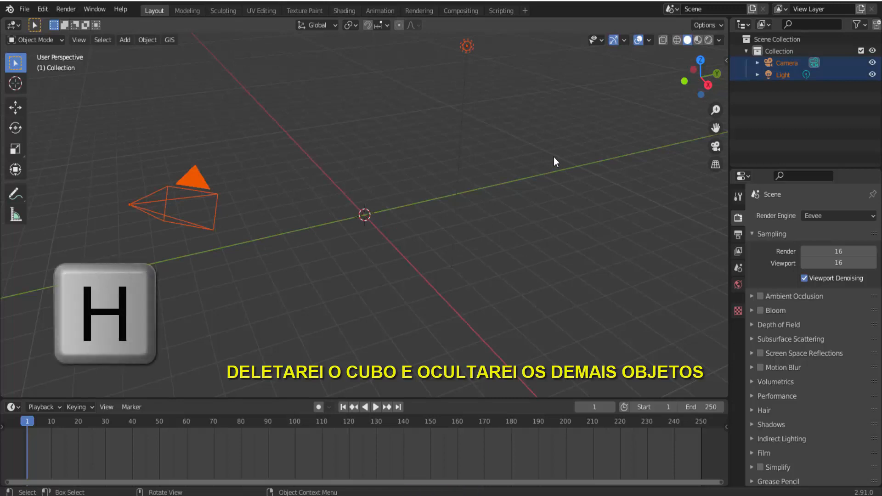
pyautogui.press('h')
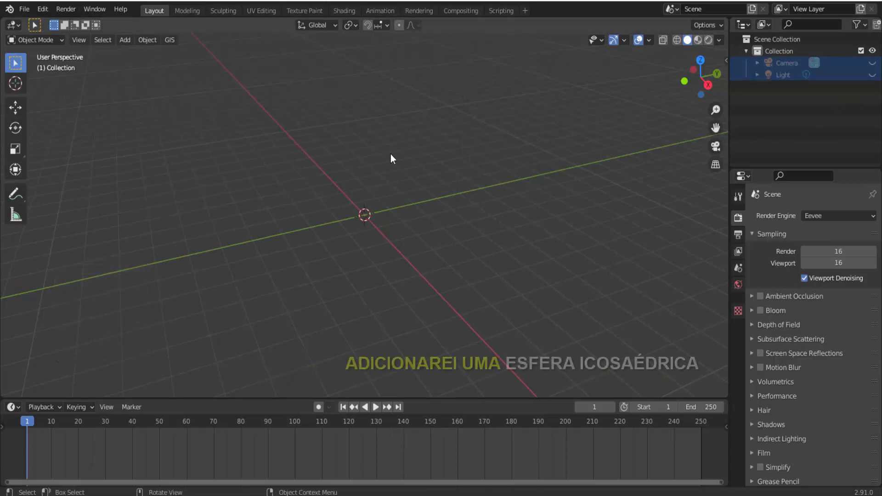
# Add an ico sphere mesh with 4 subdivisions at the origin and scale it up to a little under twice its size.
pyautogui.click(127, 40)
pyautogui.moveTo(141, 53)
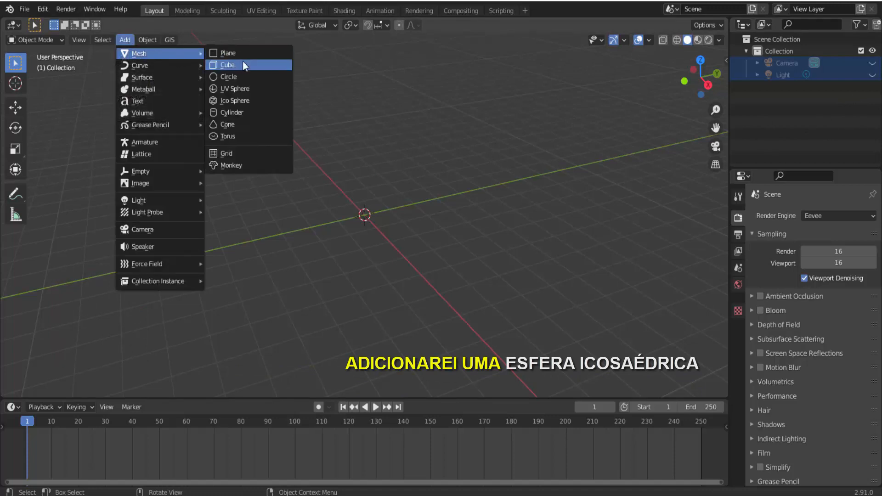
pyautogui.click(261, 102)
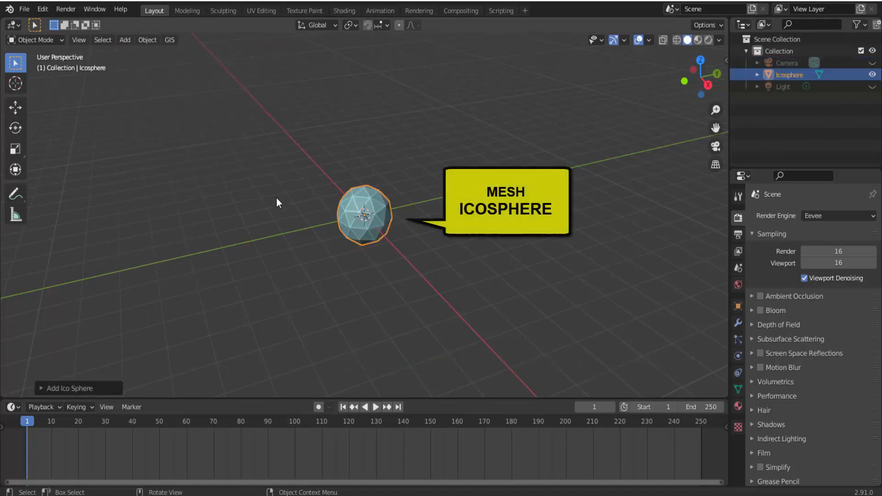
pyautogui.click(41, 387)
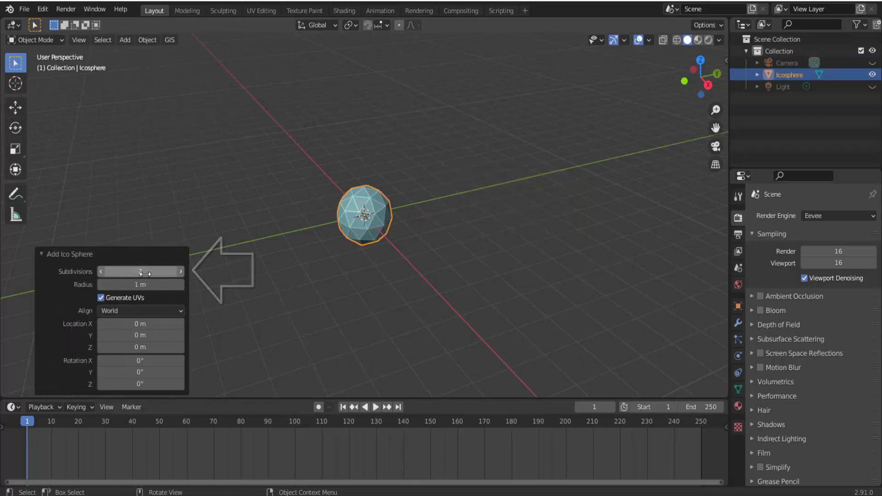
pyautogui.click(104, 272)
pyautogui.write('4')
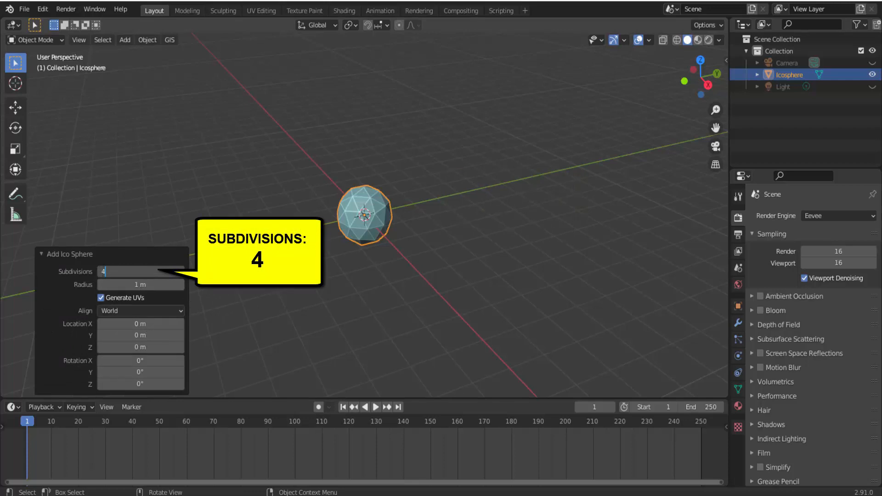
pyautogui.press('Return')
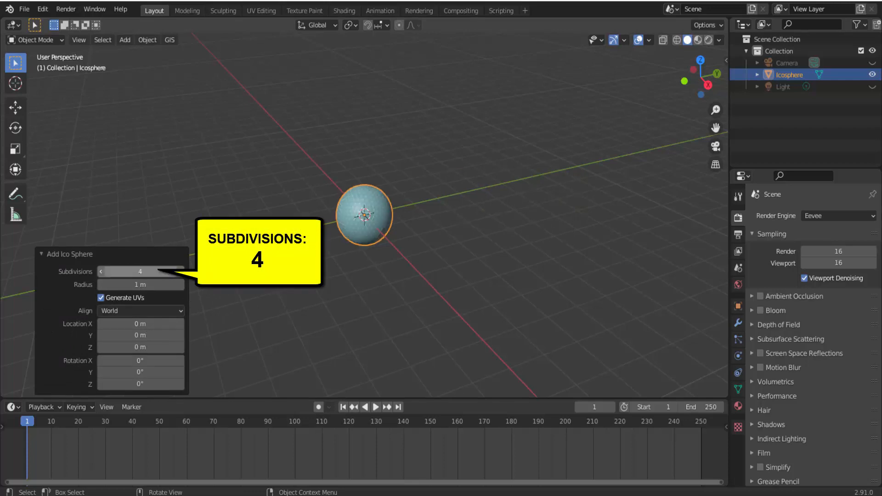
pyautogui.click(43, 253)
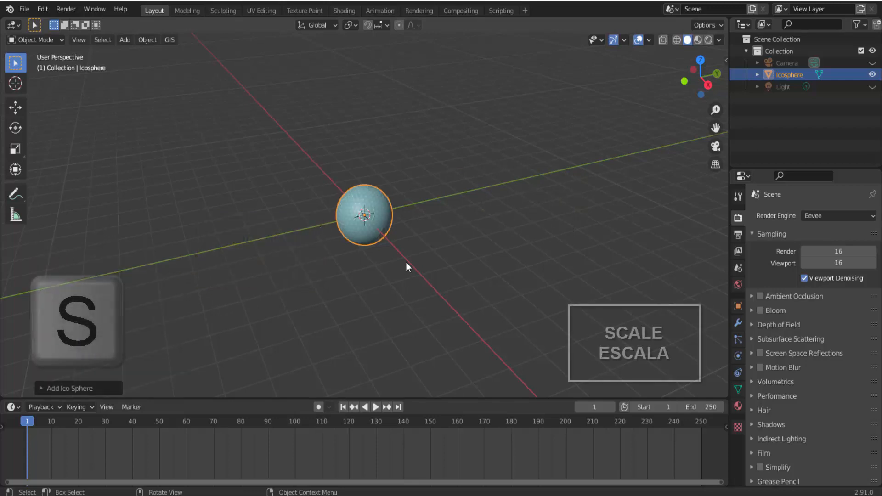
pyautogui.press('s')
pyautogui.click(440, 293)
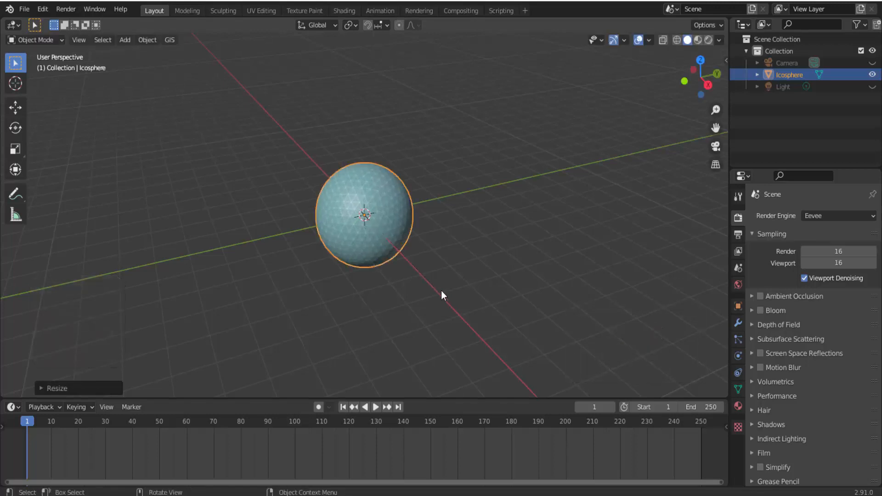
# Play the timeline to check the sphere for any animation, stop it, and return to the first frame.
pyautogui.click(376, 407)
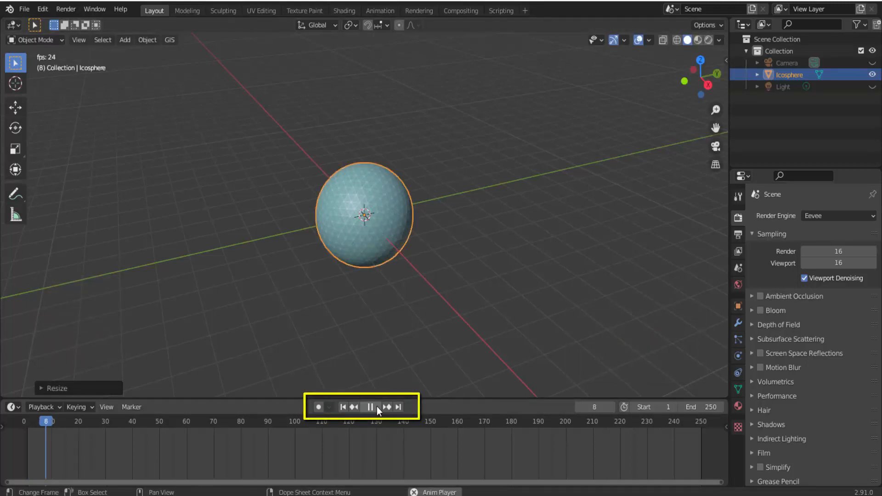
pyautogui.click(376, 406)
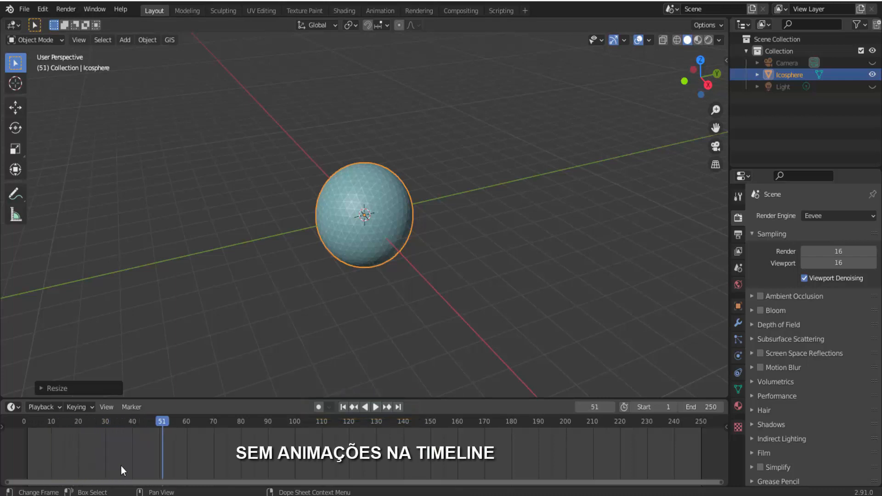
pyautogui.click(343, 407)
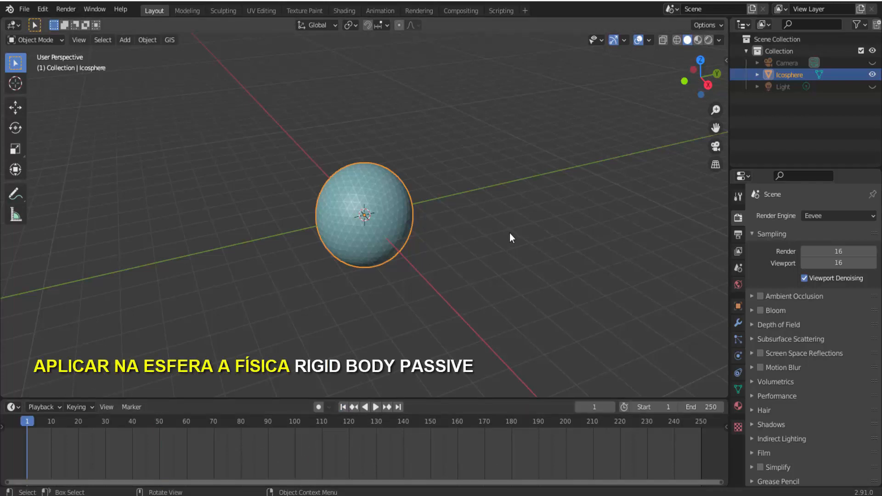
# Enable Rigid Body physics on the ico sphere.
pyautogui.click(737, 356)
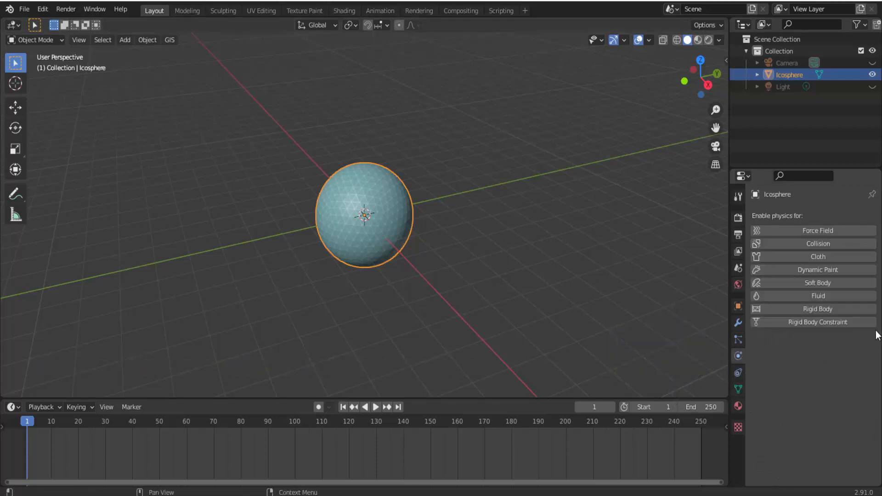
pyautogui.click(857, 308)
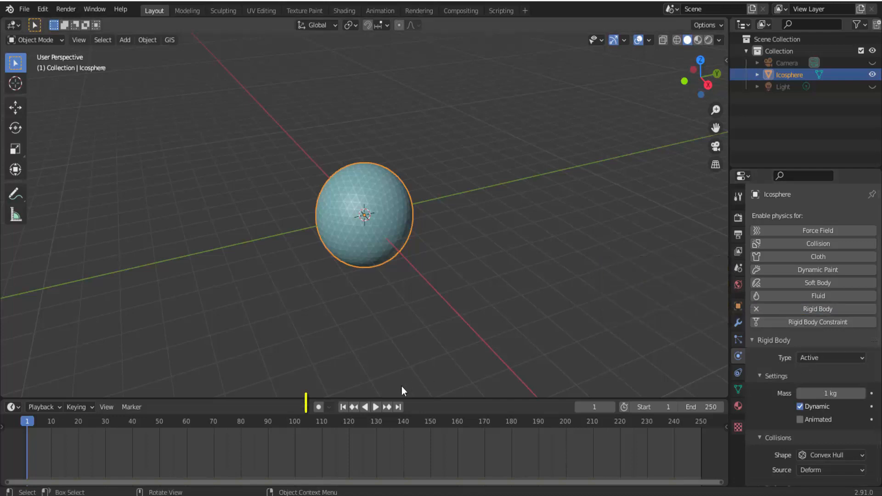
# Play the sphere's rigid body simulation and replay it from the first frame to about frame 118, examining its motion and the timeline cache.
pyautogui.click(376, 407)
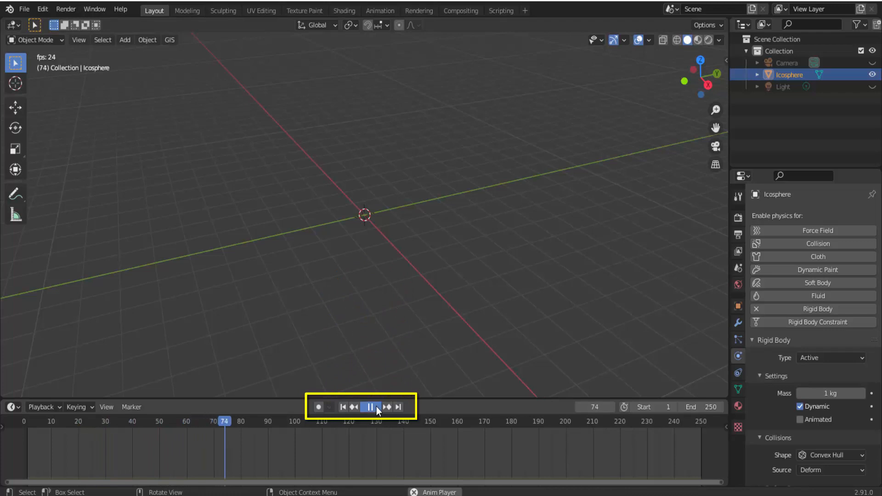
pyautogui.click(376, 406)
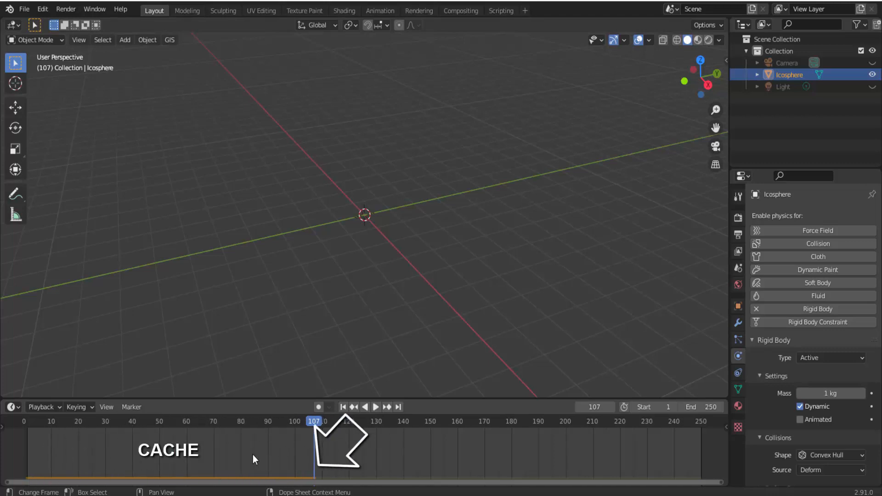
pyautogui.hotkey('shift', 'Left')
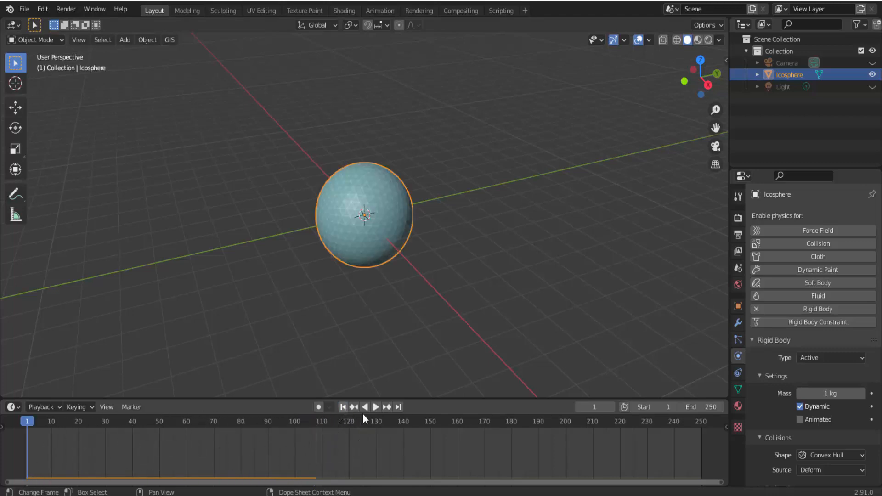
pyautogui.click(375, 407)
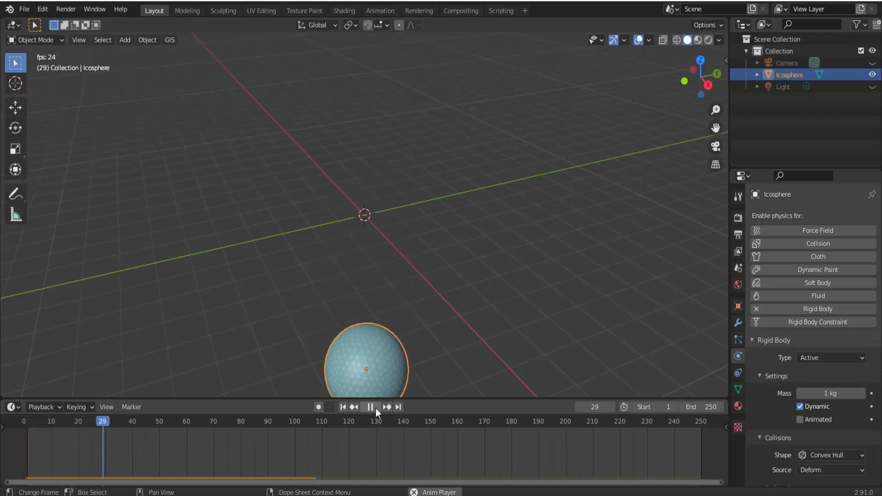
pyautogui.click(375, 407)
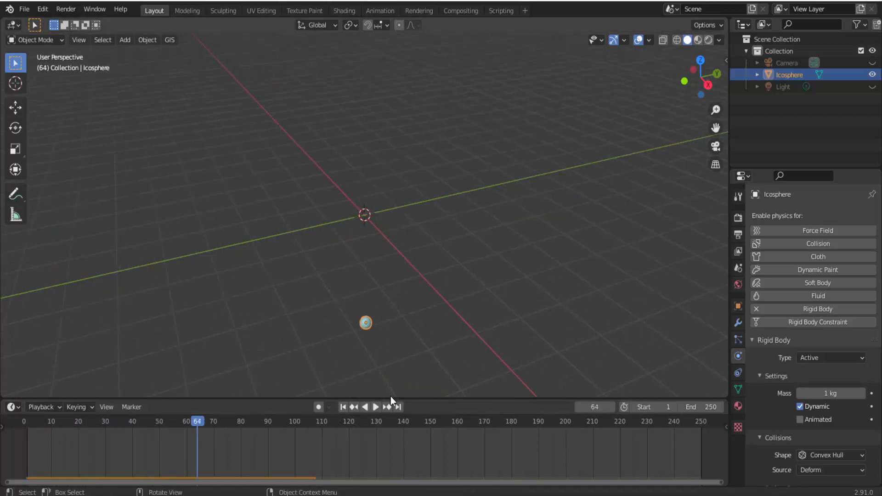
pyautogui.scroll(-5, 453, 222)
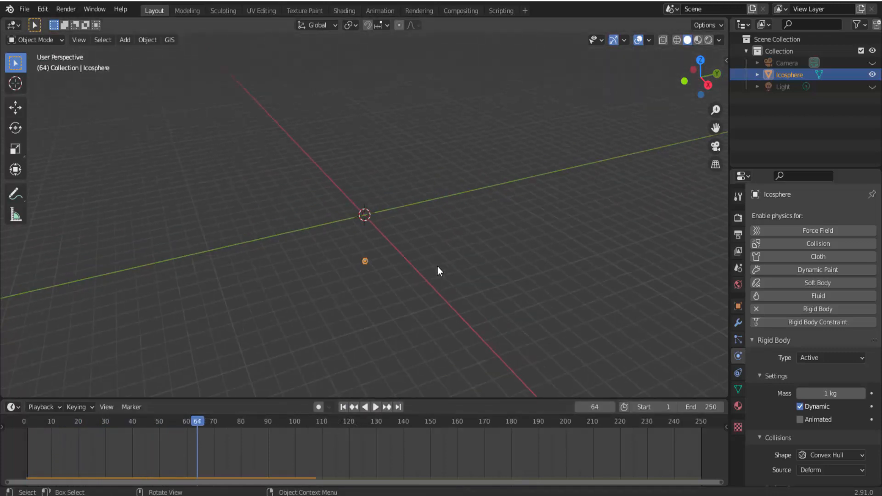
pyautogui.click(377, 406)
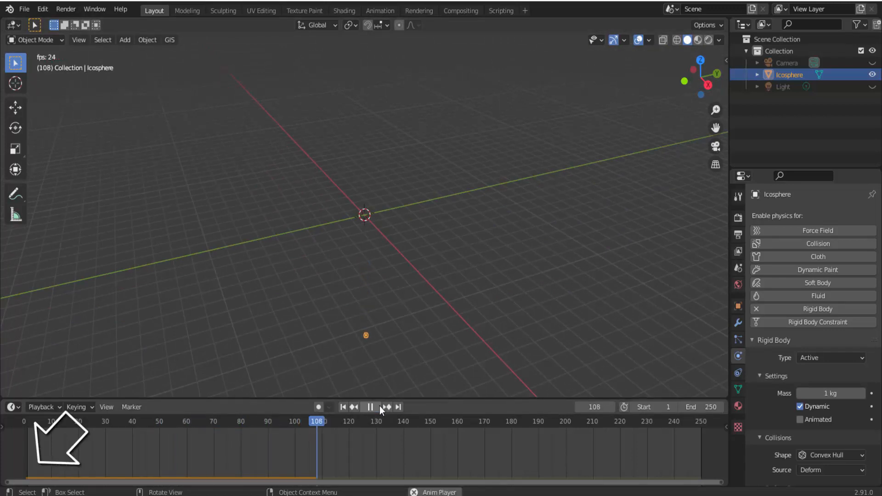
pyautogui.click(378, 406)
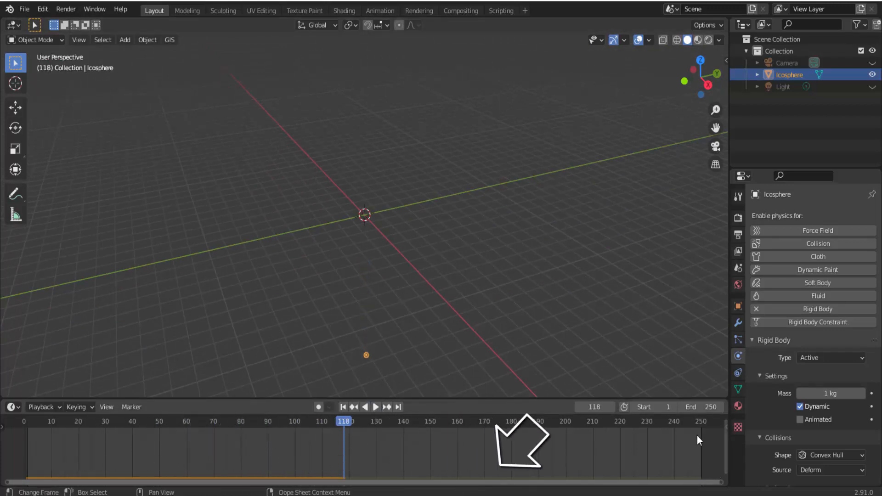
# Return to the first frame and set the ico sphere's rigid body type to Passive.
pyautogui.click(344, 406)
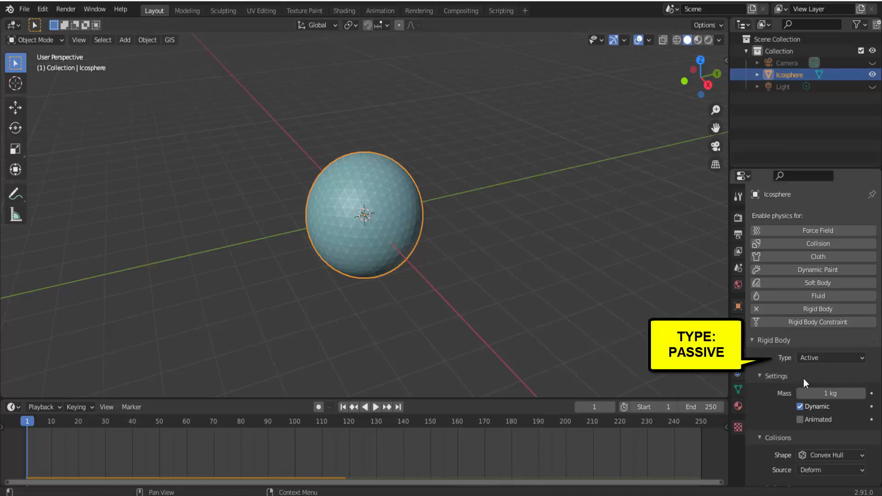
pyautogui.click(823, 358)
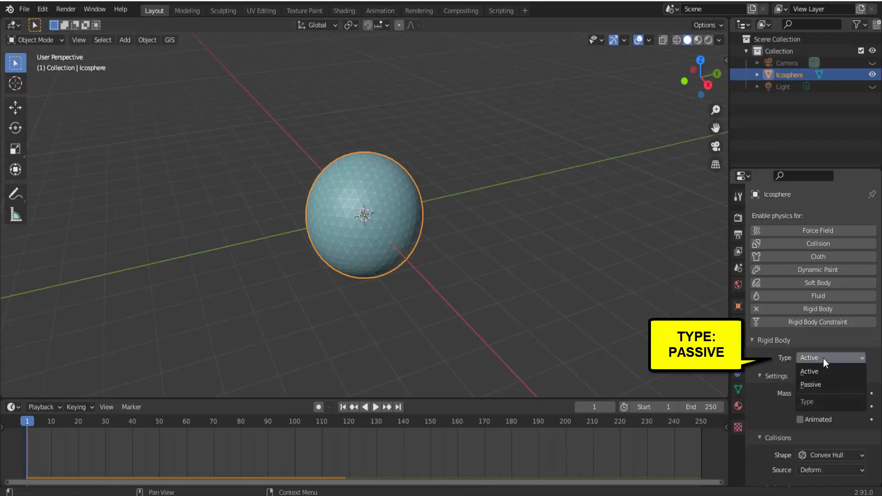
pyautogui.click(814, 383)
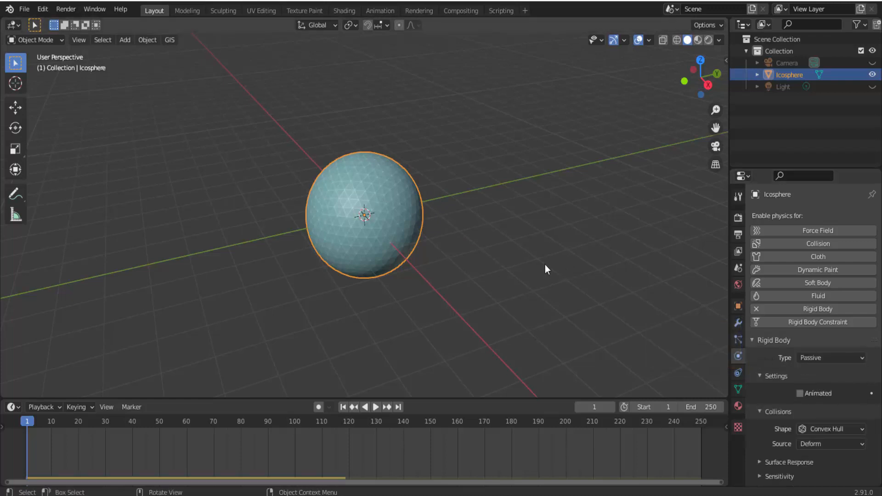
# Add a second ico sphere mesh to the scene.
pyautogui.scroll(-2, 545, 264)
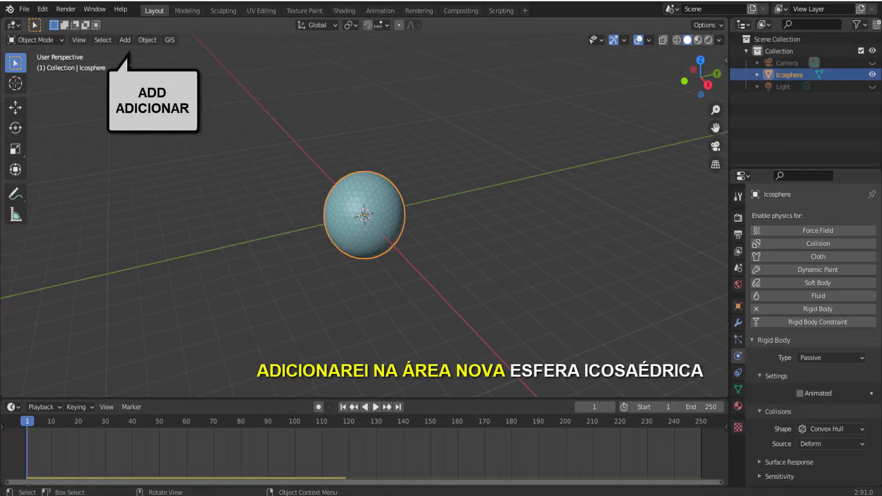
pyautogui.click(127, 41)
pyautogui.moveTo(162, 53)
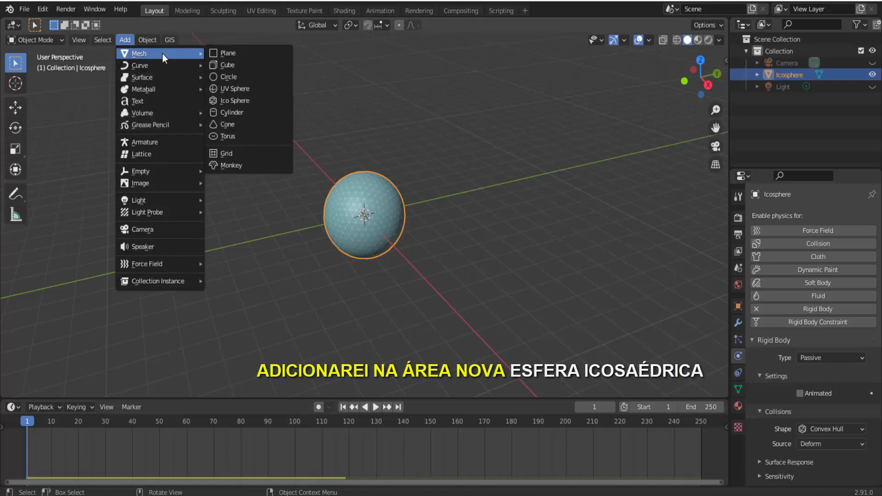
pyautogui.click(249, 105)
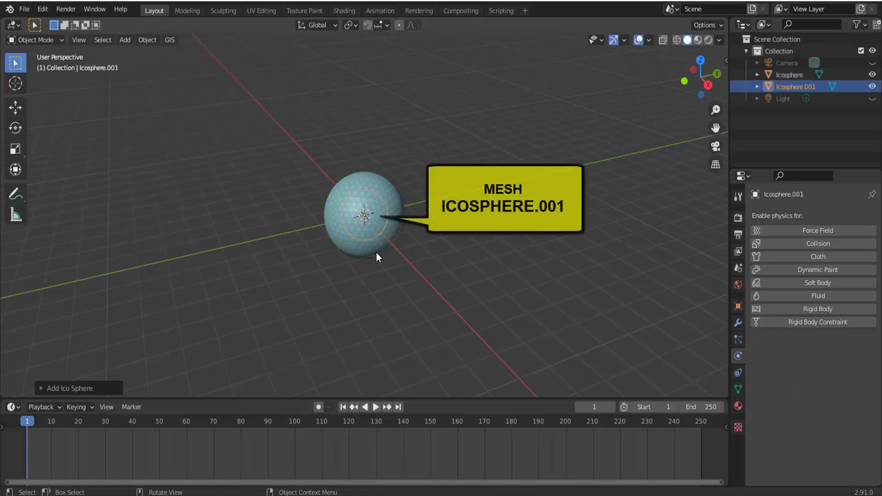
# Move the new ico sphere out of the large one to a spot above and beside it using wireframe view, and restore solid shading.
pyautogui.click(676, 40)
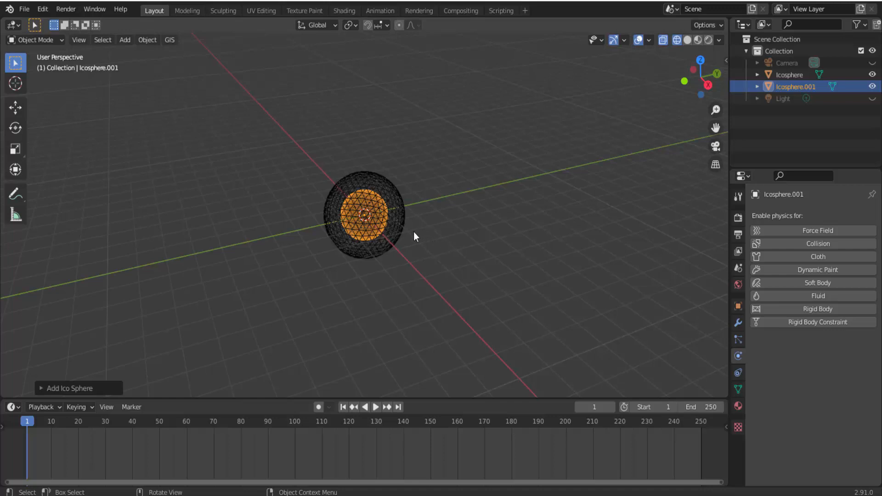
pyautogui.press('g')
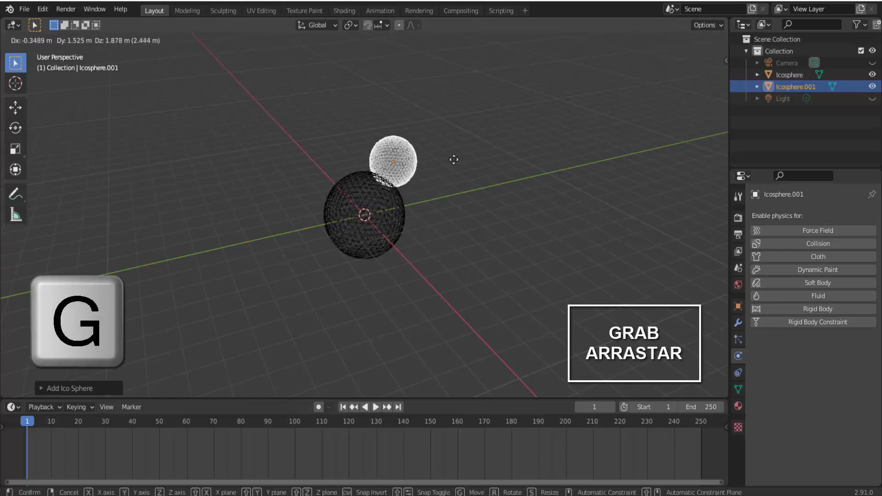
pyautogui.click(462, 146)
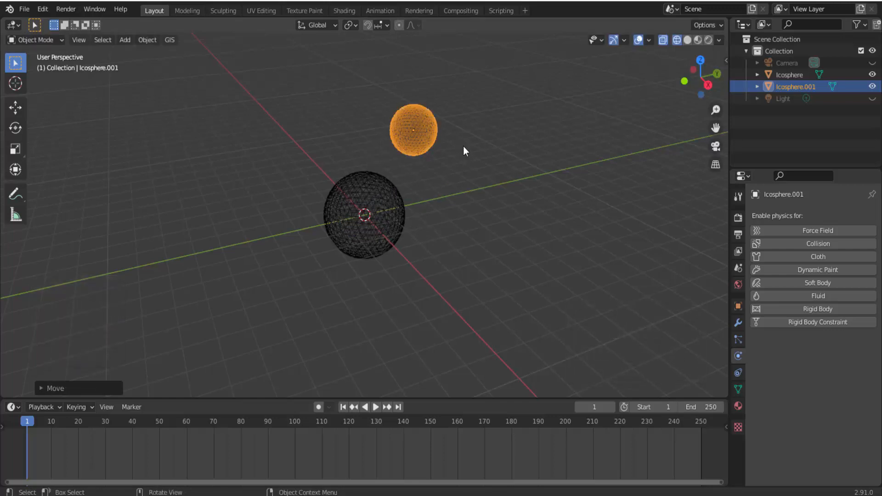
pyautogui.click(687, 40)
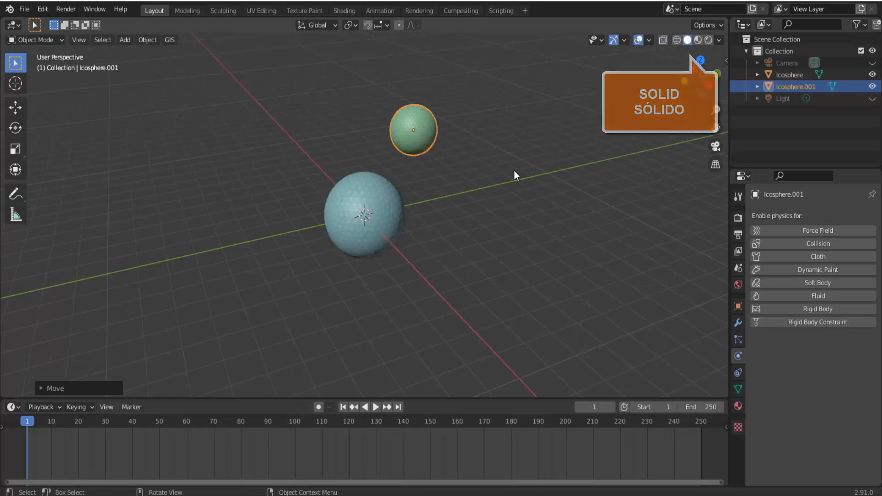
# Play the timeline to check the new small sphere for motion, stop it, and return to the first frame.
pyautogui.click(375, 411)
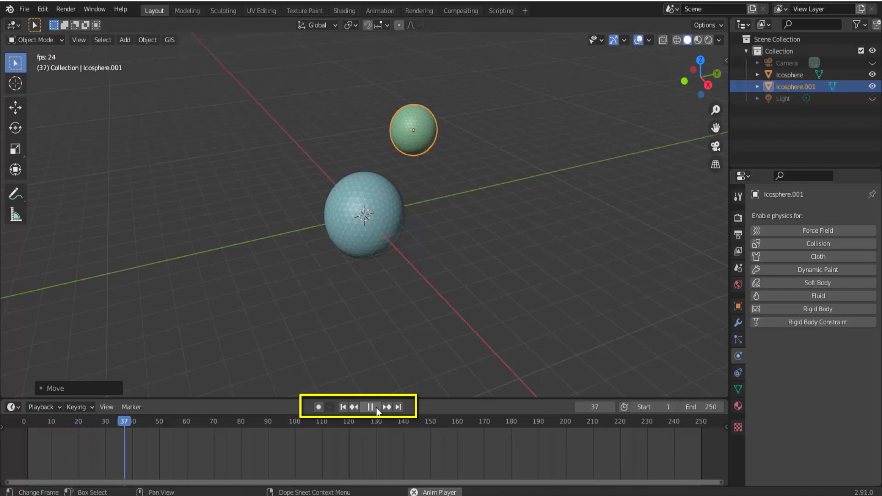
pyautogui.click(373, 408)
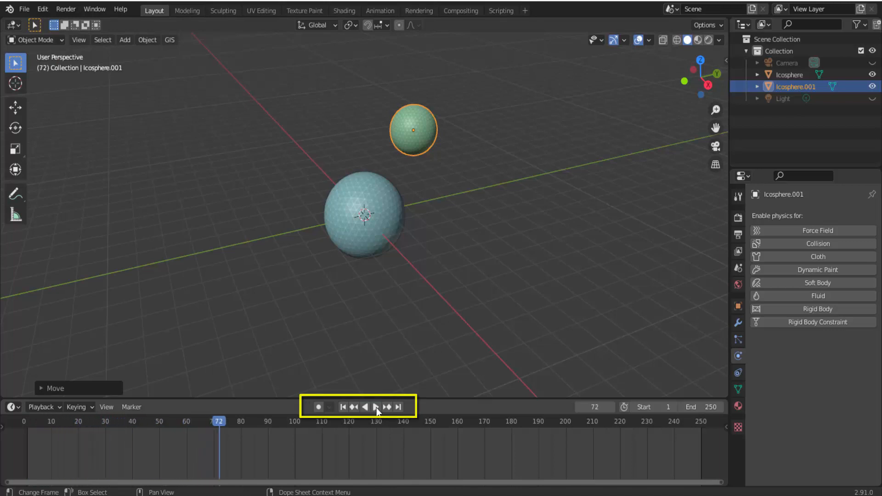
pyautogui.click(343, 407)
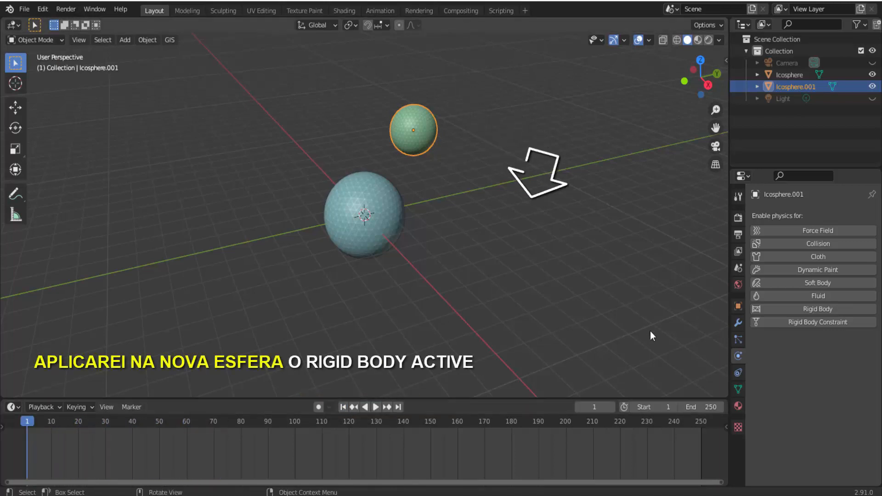
# Enable Rigid Body physics of type Active on the small sphere and set its collision shape to Sphere.
pyautogui.click(855, 308)
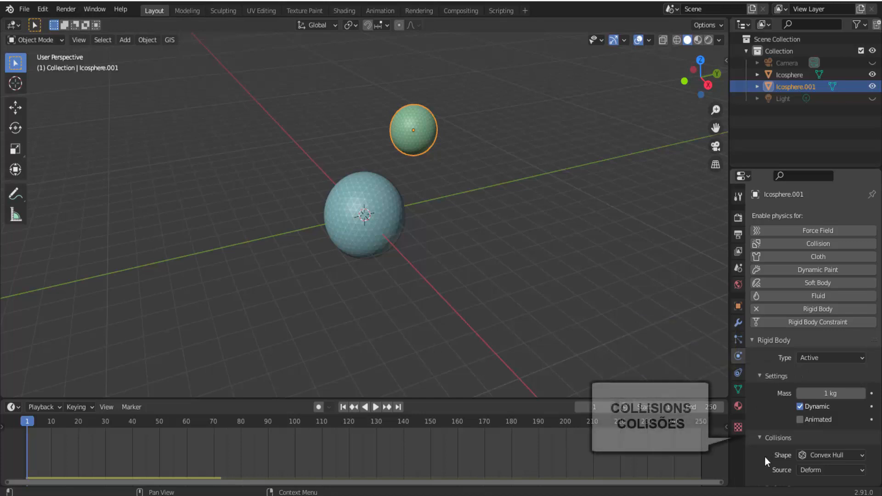
pyautogui.scroll(-3, 787, 464)
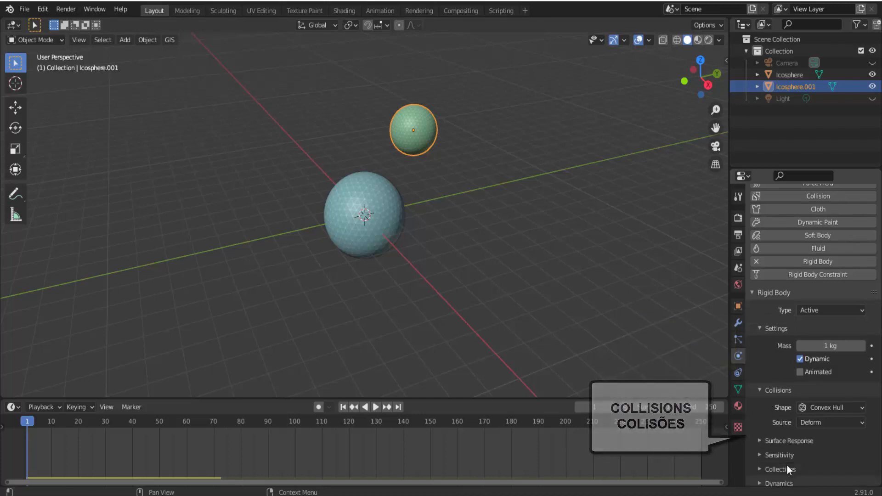
pyautogui.scroll(-1, 786, 465)
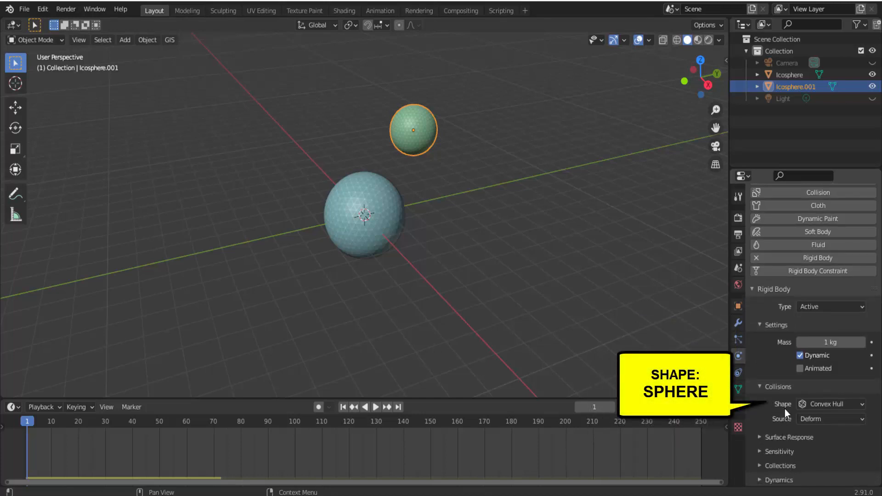
pyautogui.click(839, 404)
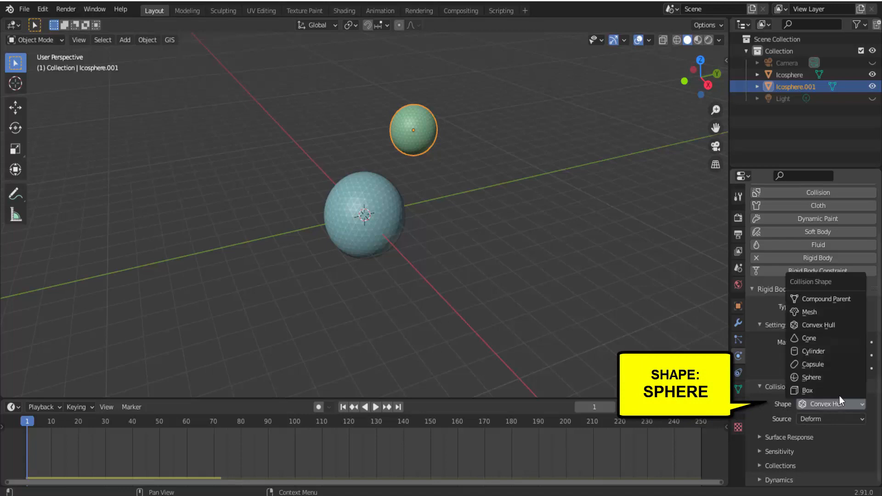
pyautogui.click(832, 377)
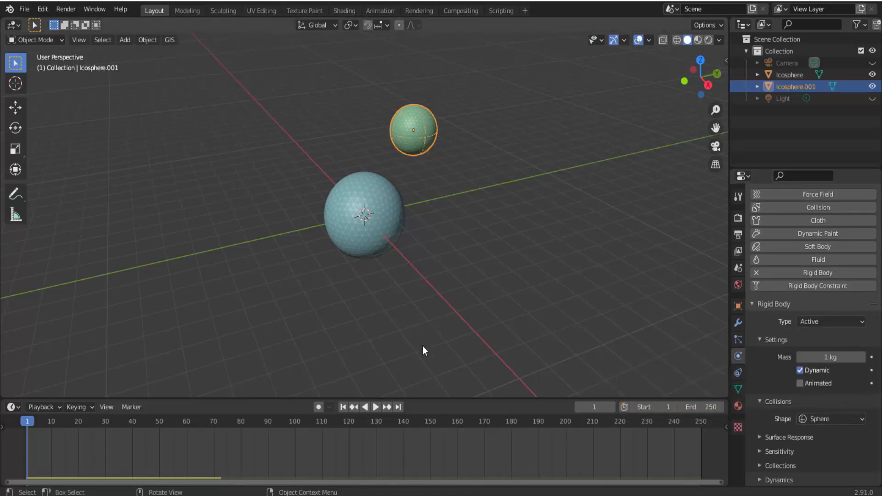
# Play the simulation twice from the first frame, from two viewing angles, examining how the active sphere falls past the passive one, and rewind.
pyautogui.click(375, 406)
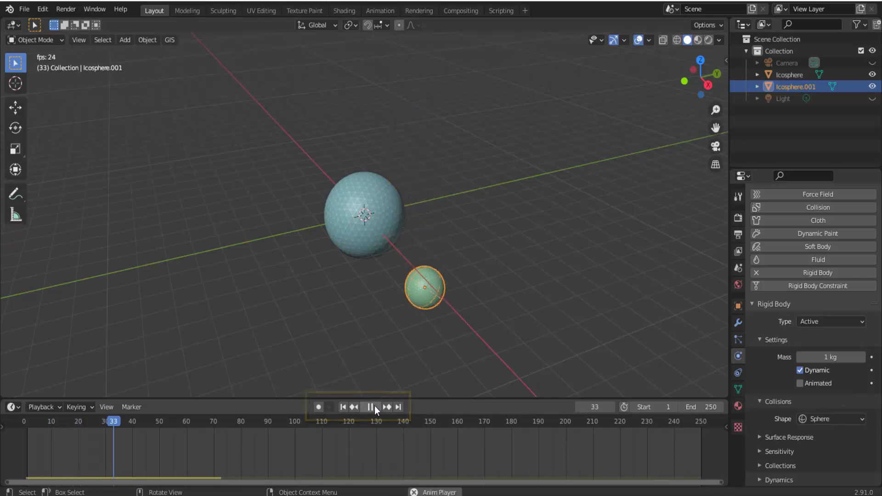
pyautogui.click(371, 407)
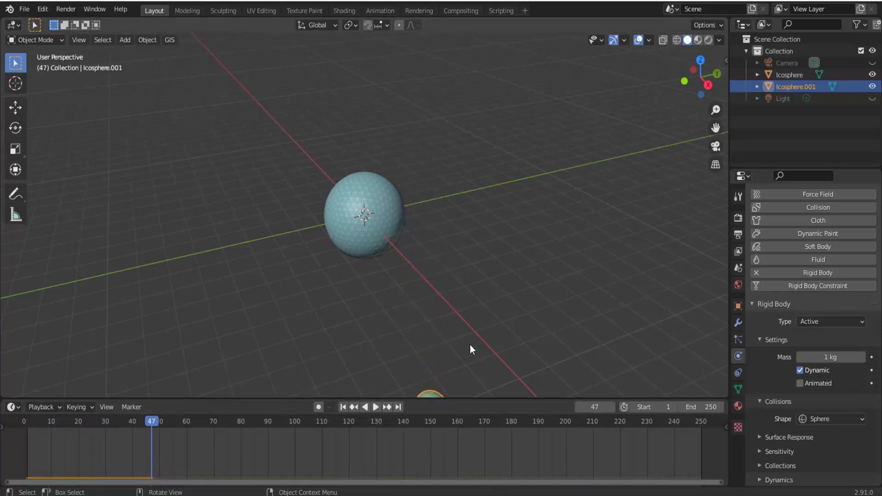
pyautogui.click(344, 408)
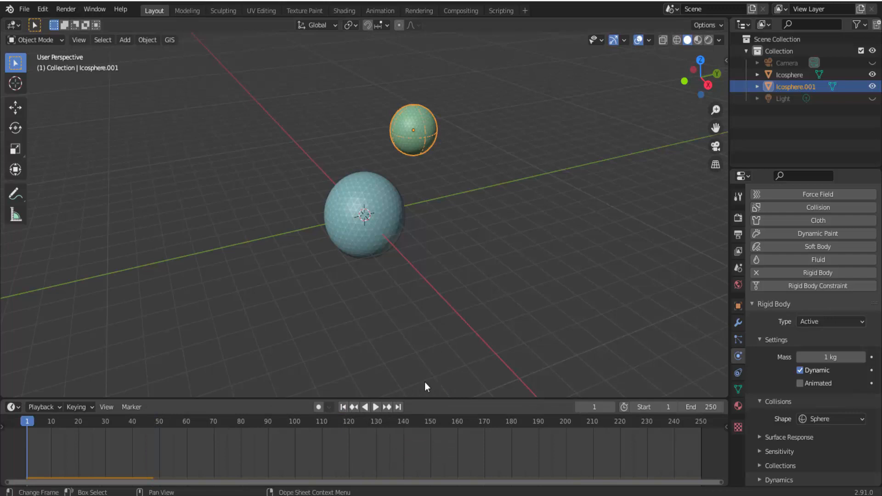
pyautogui.moveTo(532, 281); pyautogui.dragTo(493, 294, button='middle')
pyautogui.click(377, 409)
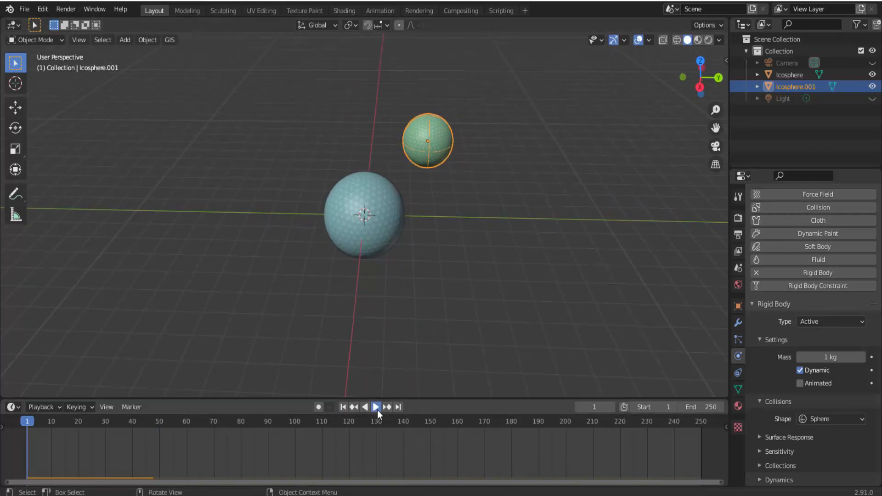
pyautogui.click(377, 407)
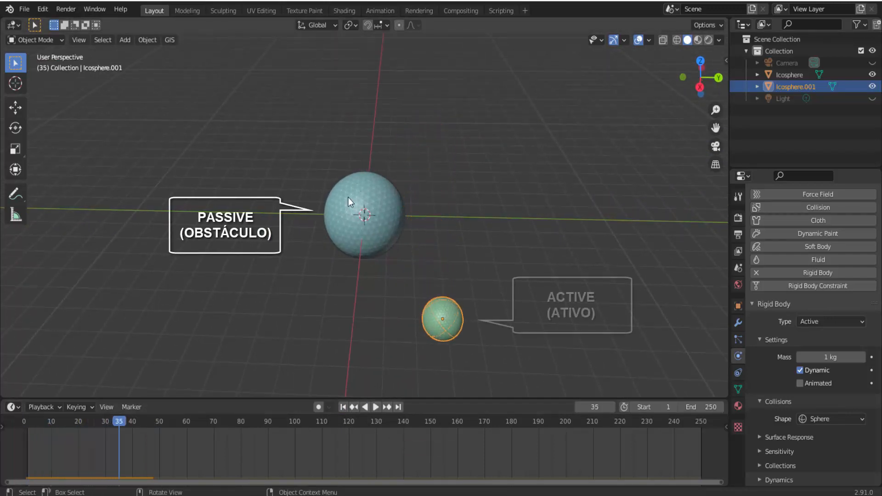
pyautogui.click(343, 408)
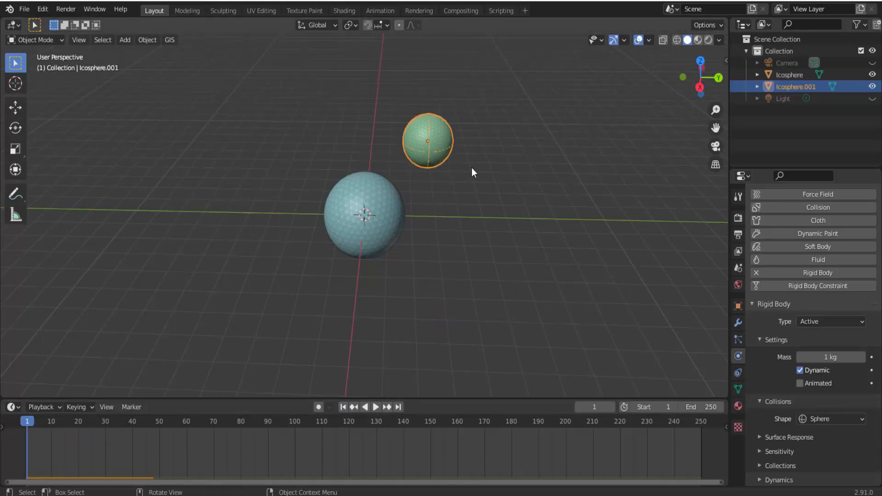
# Move the active sphere about 1.42 m farther from the passive sphere, play its simulation briefly, and return to the first frame.
pyautogui.press('g')
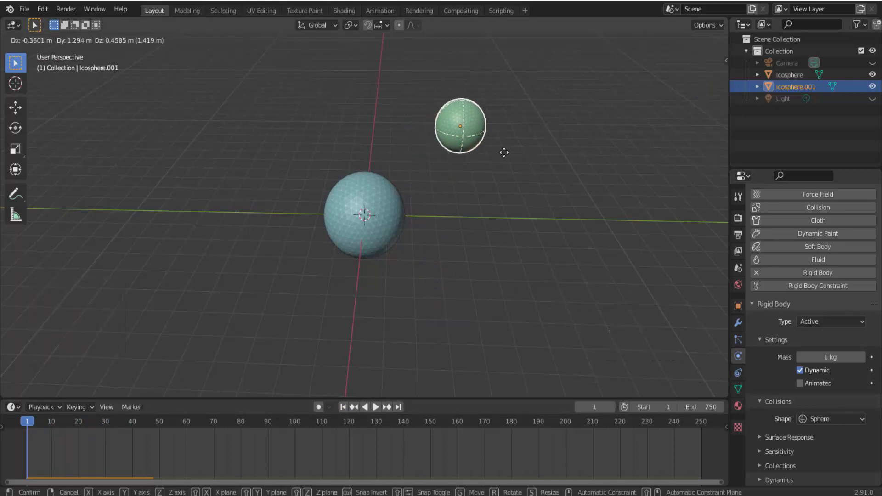
pyautogui.click(504, 152)
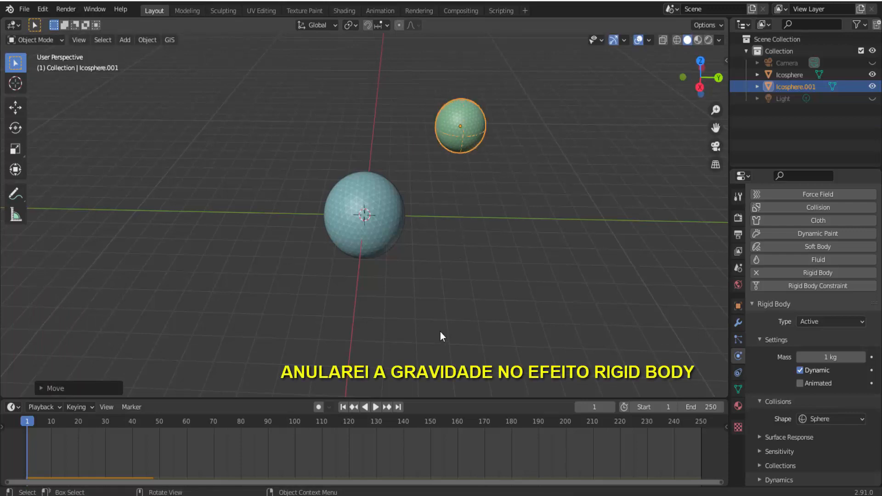
pyautogui.click(376, 407)
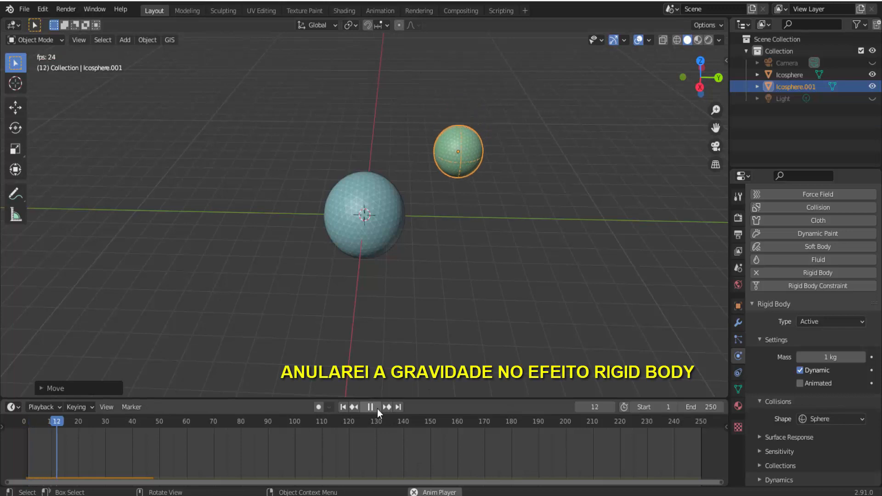
pyautogui.click(376, 409)
pyautogui.click(346, 407)
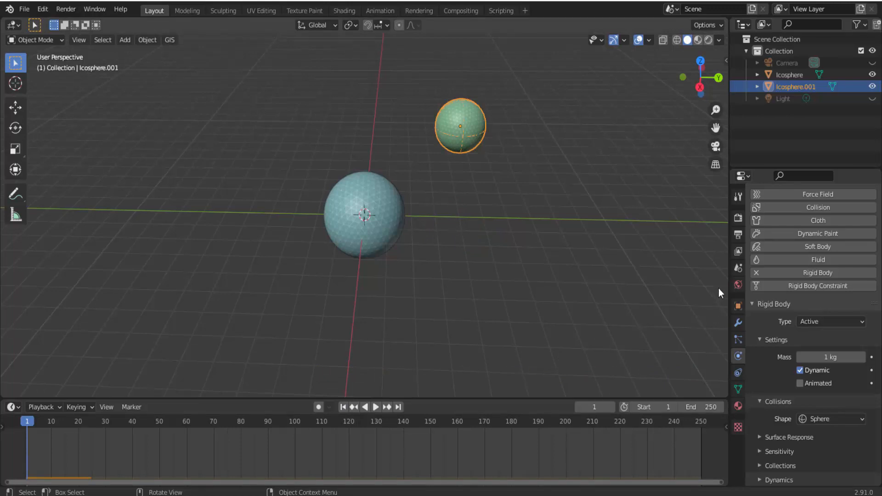
# Disable the scene's gravity and play the simulation to check the active sphere, stopping back at the first frame.
pyautogui.click(737, 268)
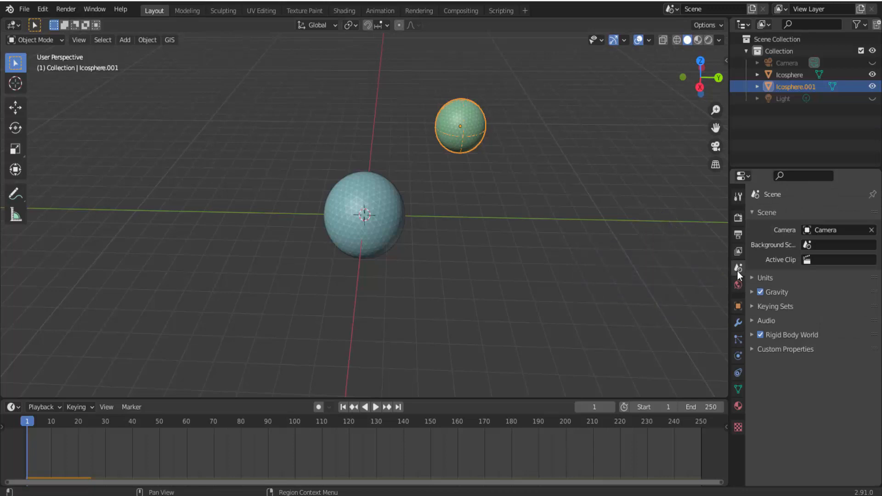
pyautogui.click(760, 291)
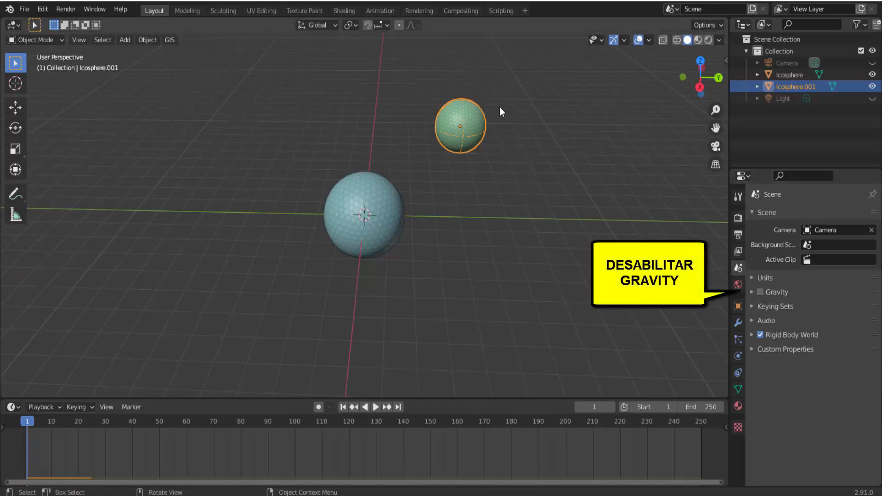
pyautogui.click(375, 407)
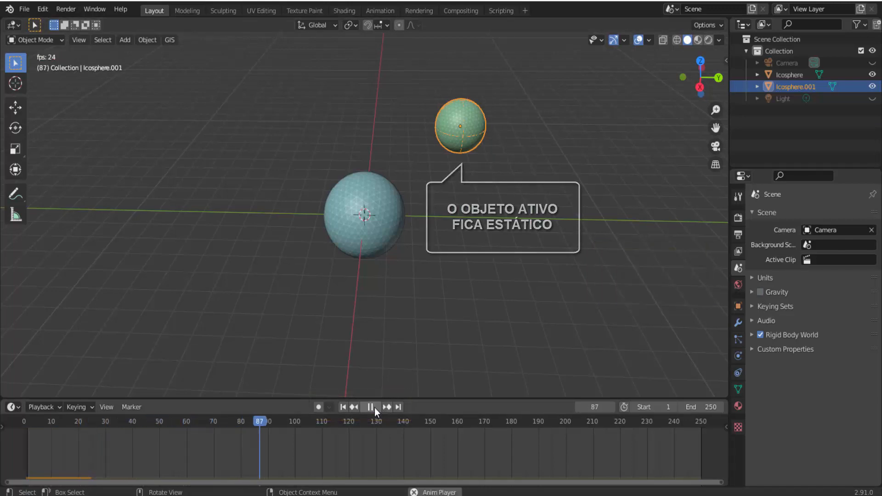
pyautogui.press('Escape')
# Duplicate the active small sphere and place the copy on the opposite side of the large sphere along the Y axis.
pyautogui.moveTo(518, 261); pyautogui.dragTo(493, 169, button='middle')
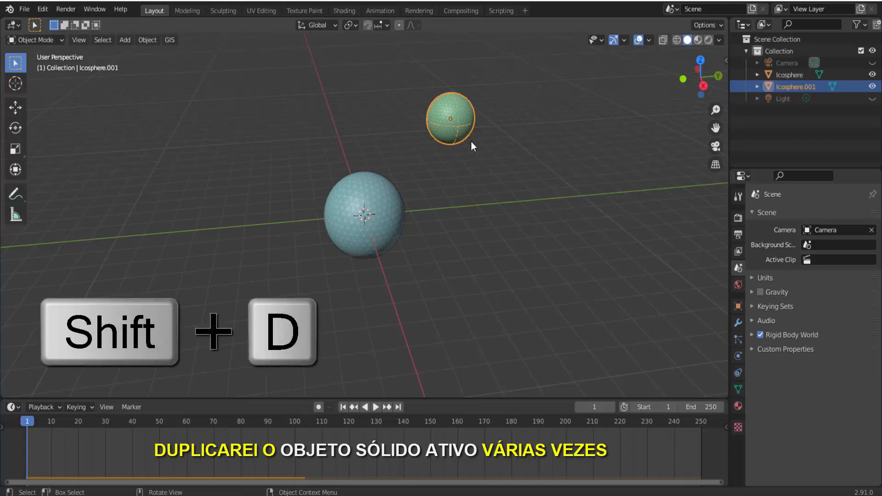
pyautogui.hotkey('shift', 'd')
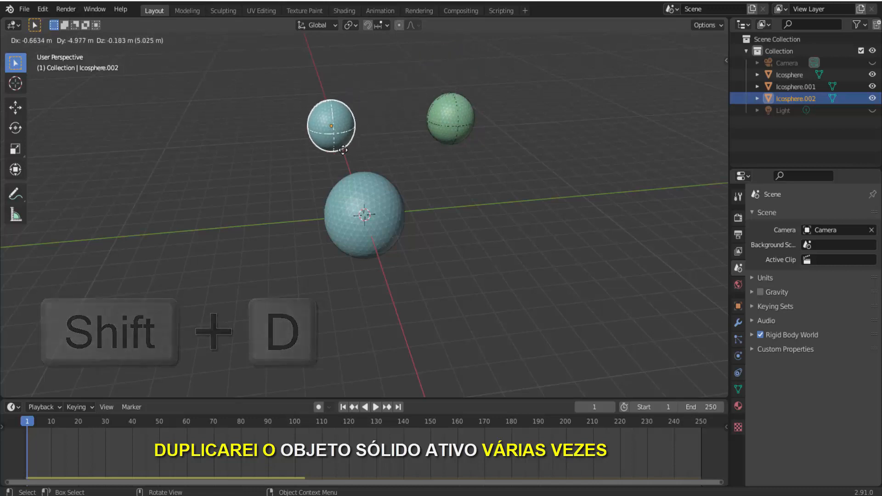
pyautogui.click(297, 154)
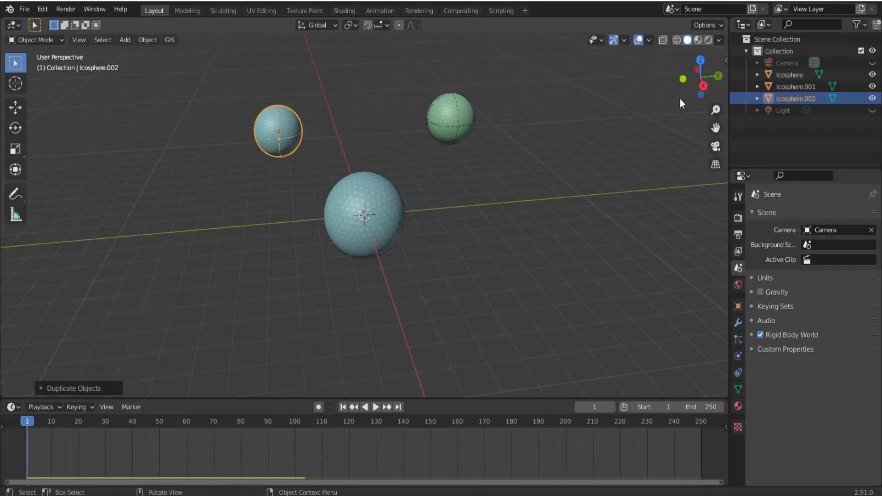
# Duplicate the second small sphere about 5.1 m away, mainly along X, and move this third copy to the gap between the other two small spheres.
pyautogui.moveTo(683, 79); pyautogui.dragTo(760, 80)
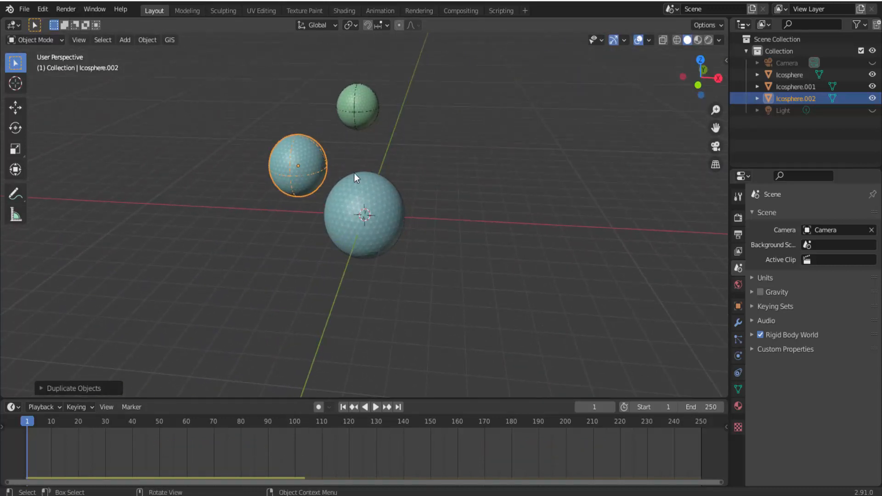
pyautogui.hotkey('shift', 'd')
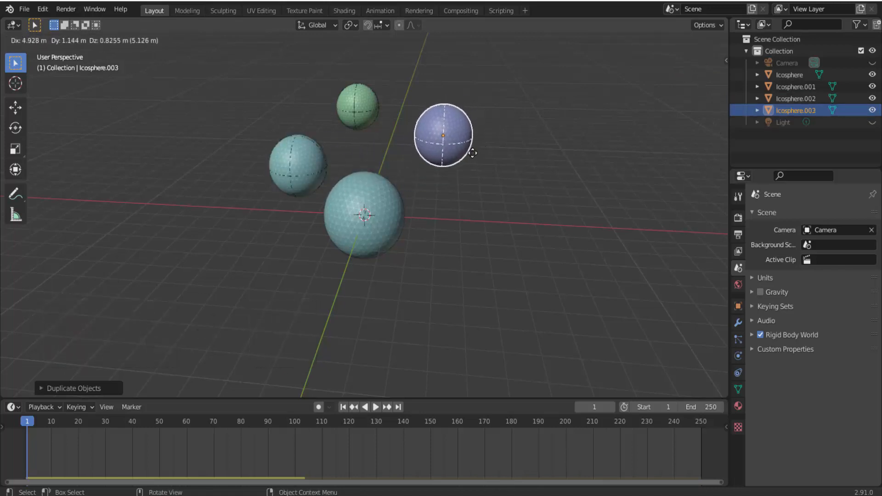
pyautogui.click(472, 152)
pyautogui.moveTo(700, 77); pyautogui.dragTo(740, 78)
pyautogui.press('g')
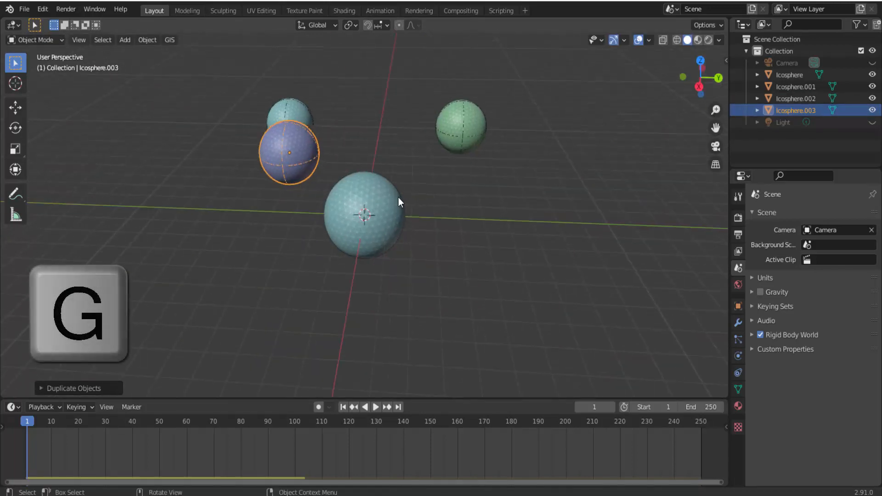
pyautogui.click(473, 206)
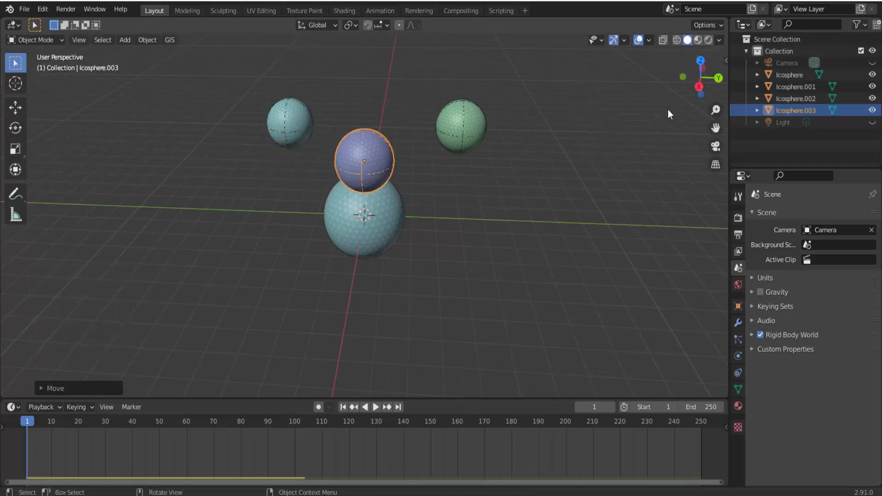
# Duplicate the blue small sphere, place the copy beyond the green sphere toward negative X, and scale it to about 0.8.
pyautogui.moveTo(682, 80); pyautogui.dragTo(558, 114)
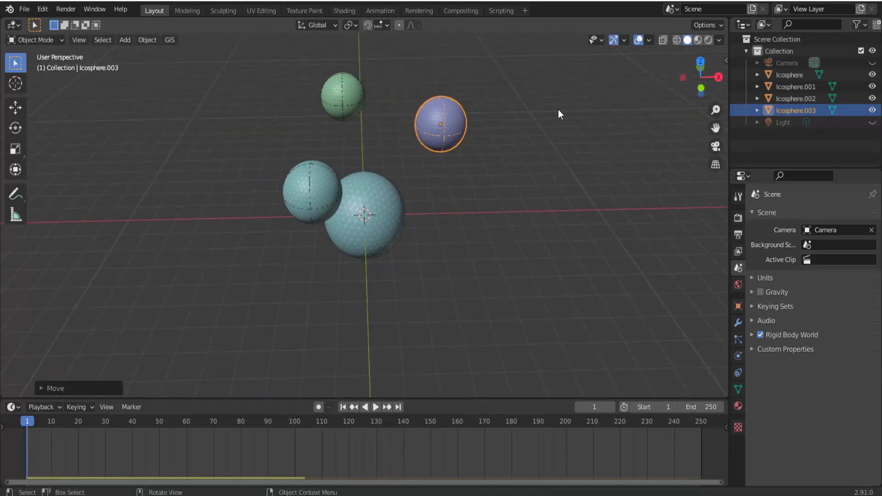
pyautogui.hotkey('shift', 'd')
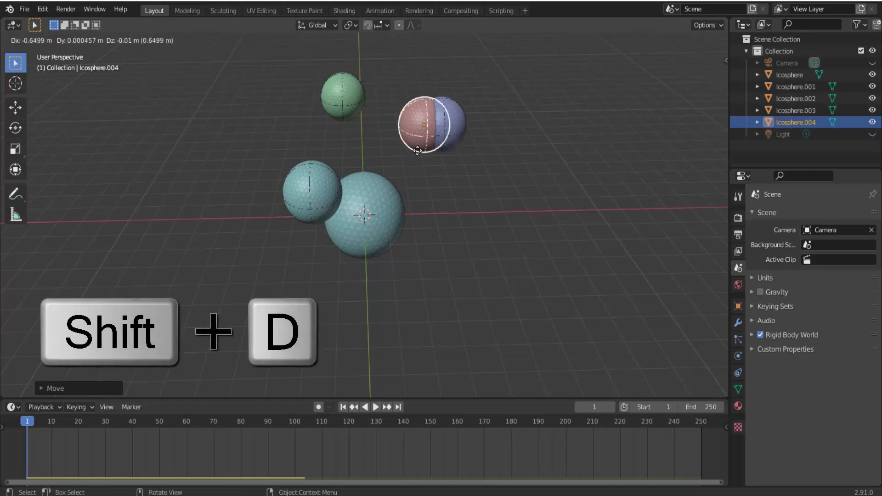
pyautogui.click(291, 134)
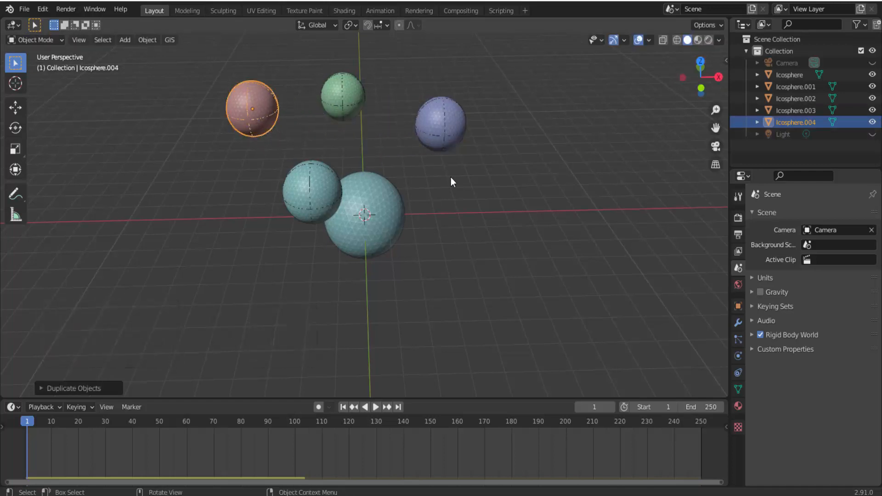
pyautogui.press('s')
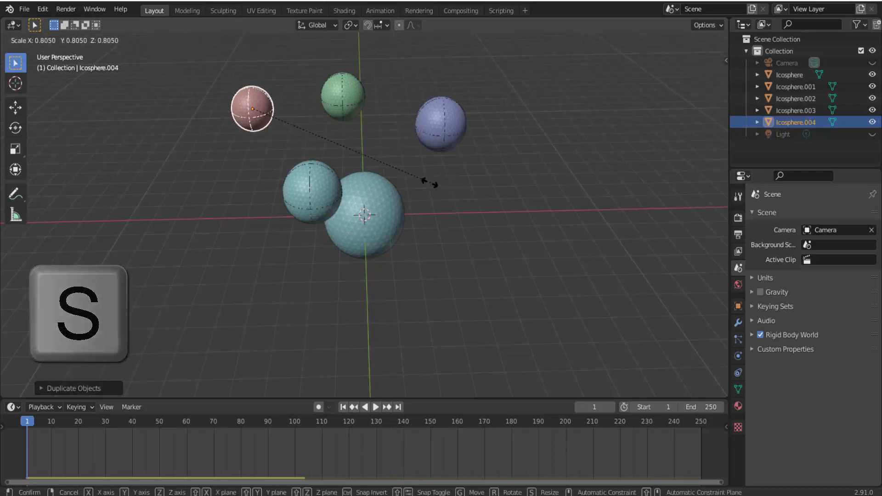
pyautogui.click(423, 181)
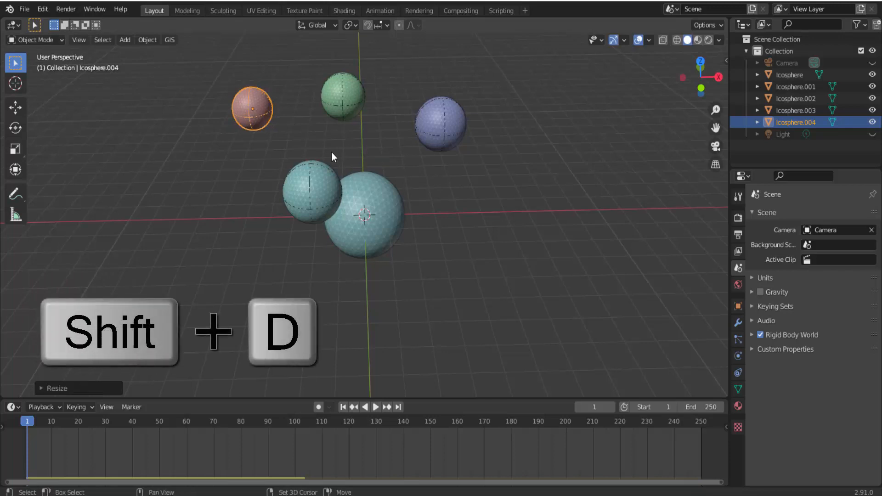
# Duplicate the reduced pink sphere to a spot below the large sphere, and duplicate that copy once more beside it.
pyautogui.hotkey('shift', 'd')
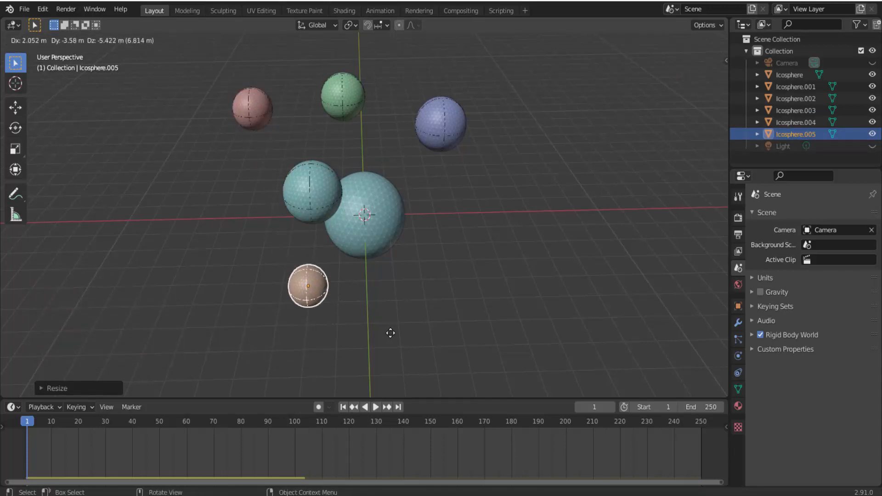
pyautogui.click(395, 352)
pyautogui.moveTo(585, 319); pyautogui.dragTo(529, 320, button='middle')
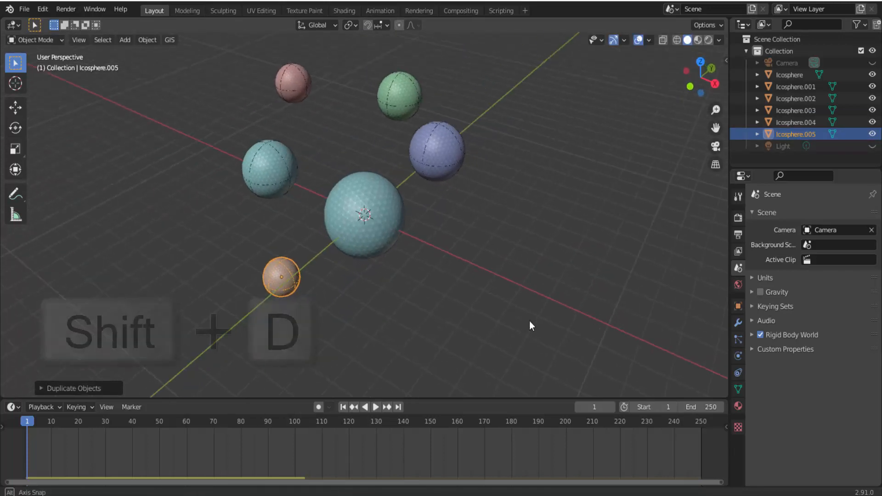
pyautogui.hotkey('shift', 'd')
pyautogui.click(449, 330)
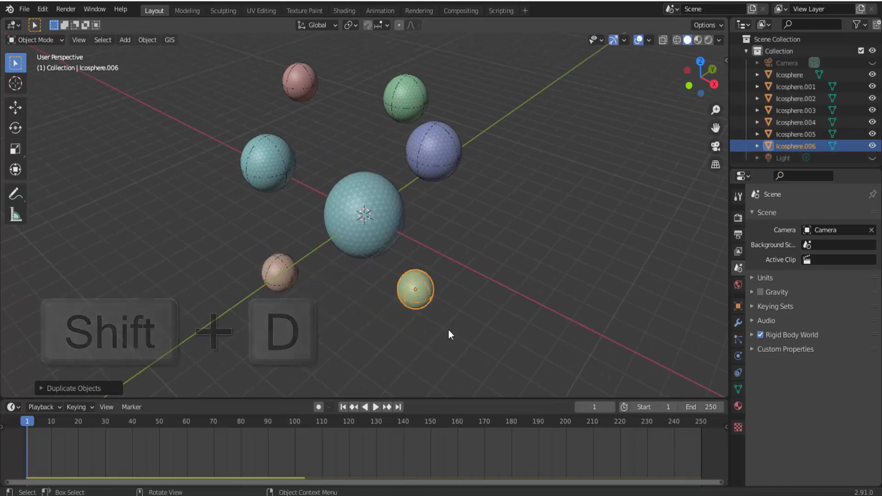
# Duplicate the yellow-green sphere about 3.3 m away, below the blue sphere, and scale the copy down.
pyautogui.hotkey('shift', 'd')
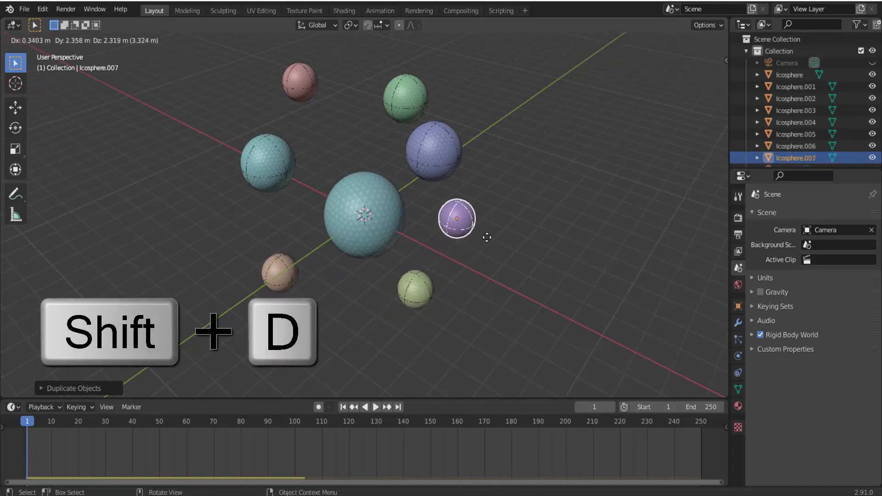
pyautogui.click(486, 237)
pyautogui.press('s')
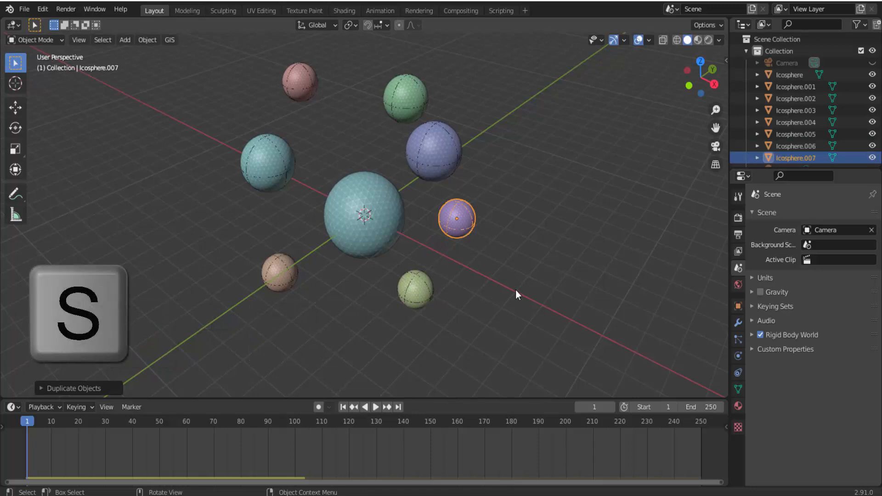
pyautogui.click(487, 268)
# Duplicate the blue small sphere and move the copy to the empty area beside the large sphere, below the pink and green spheres.
pyautogui.click(447, 161)
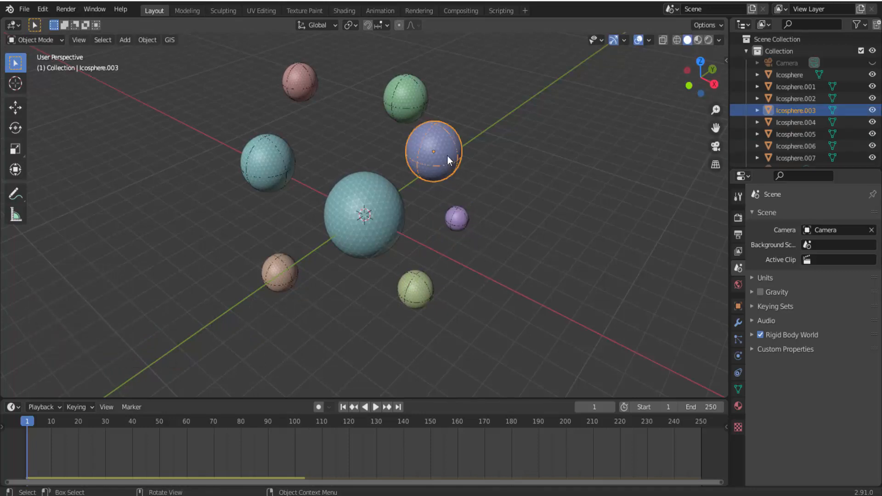
pyautogui.hotkey('shift', 'd')
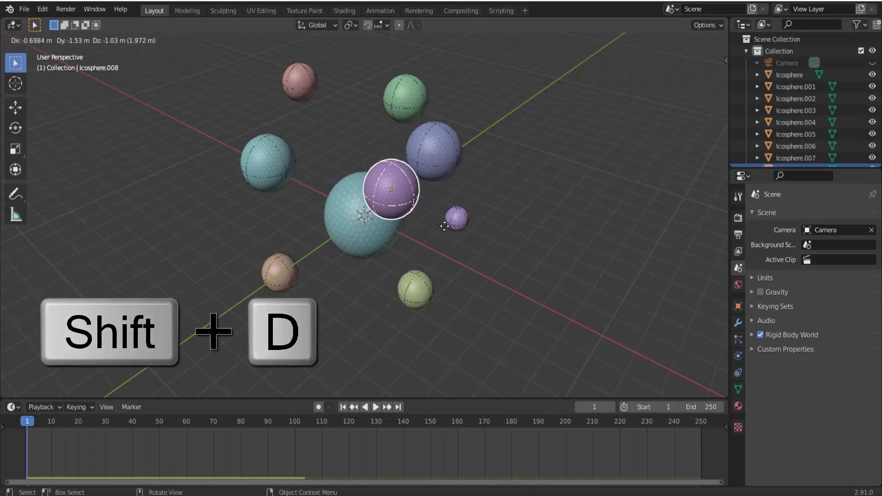
pyautogui.click(415, 236)
pyautogui.moveTo(456, 252); pyautogui.dragTo(618, 260, button='middle')
pyautogui.press('g')
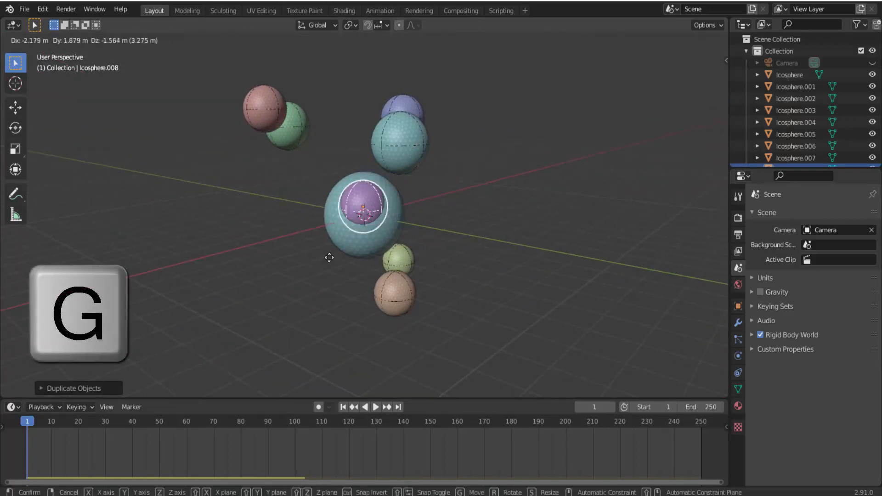
pyautogui.click(262, 288)
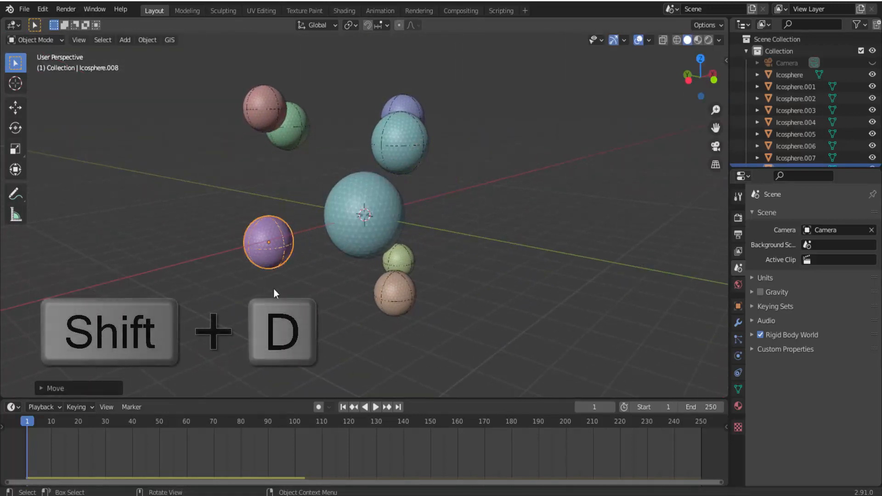
# Duplicate the larger purple sphere and place the copy on the opposite side of the large sphere.
pyautogui.hotkey('shift', 'd')
pyautogui.press('g')
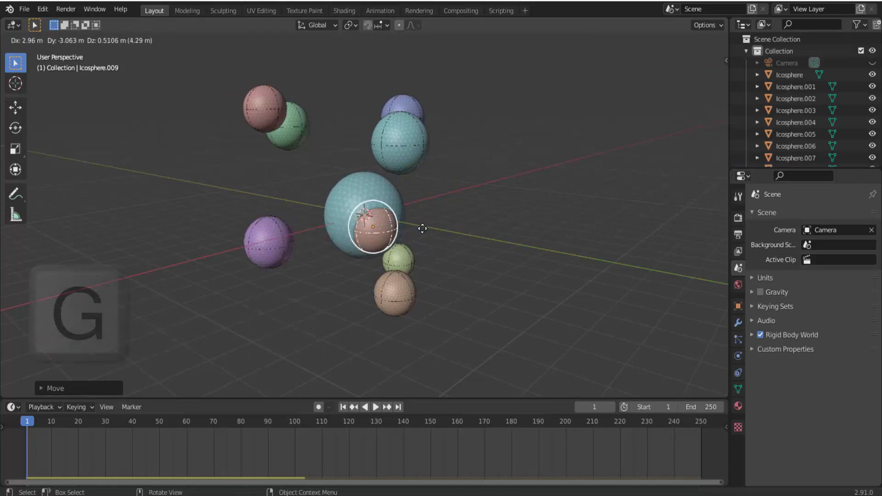
pyautogui.click(494, 197)
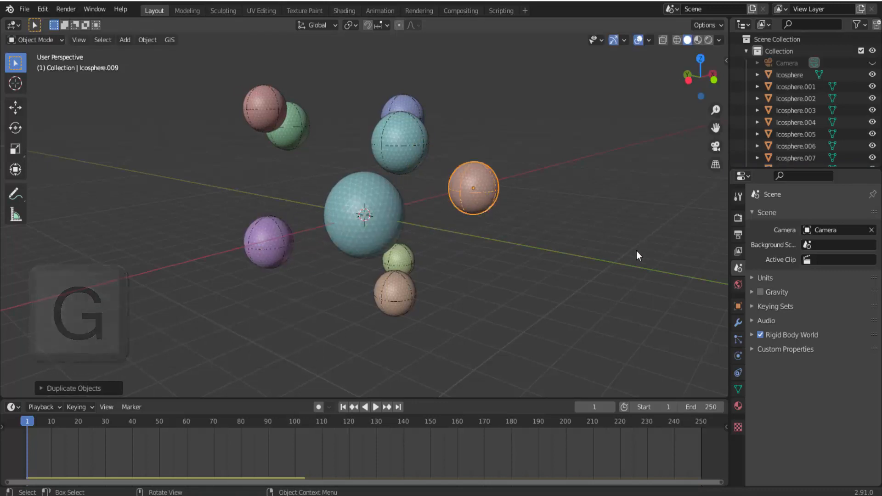
# Enable the scene's gravity, play the simulation to about frame 41, and return to the first frame.
pyautogui.moveTo(636, 254); pyautogui.dragTo(439, 356, button='middle')
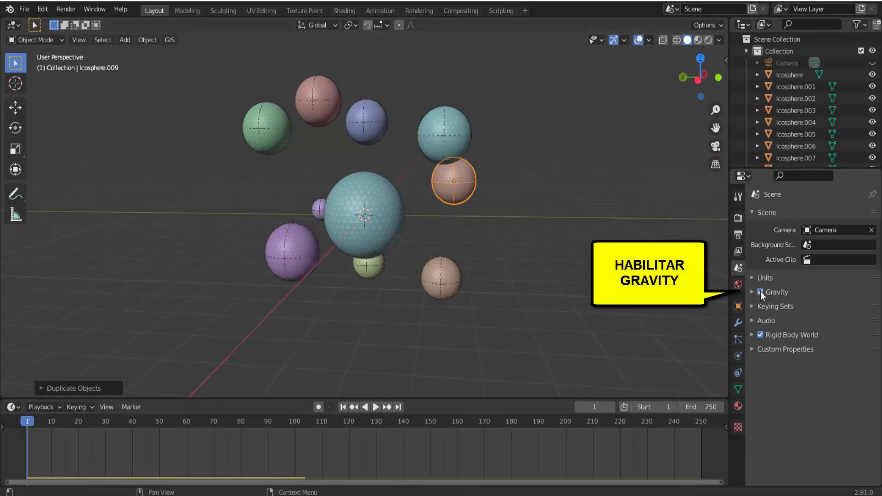
pyautogui.click(374, 408)
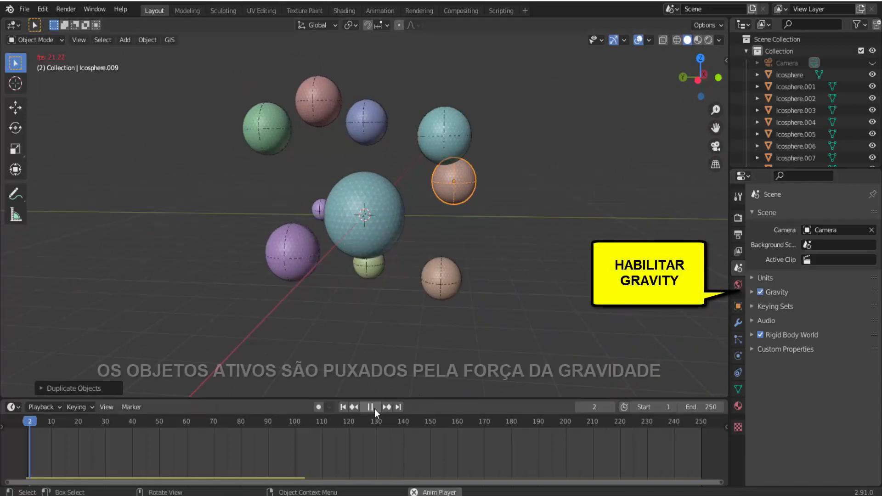
pyautogui.click(374, 408)
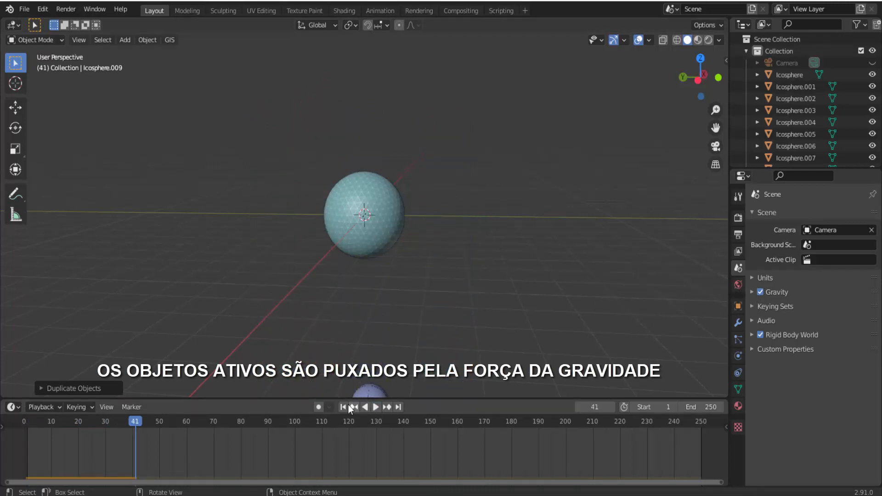
pyautogui.click(343, 407)
# Disable the scene's gravity again and play the simulation briefly, returning to the first frame.
pyautogui.click(760, 292)
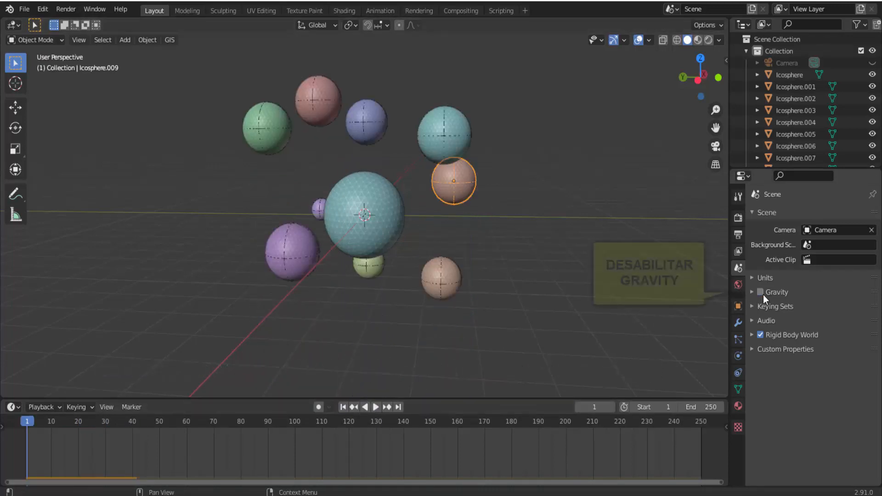
pyautogui.click(376, 406)
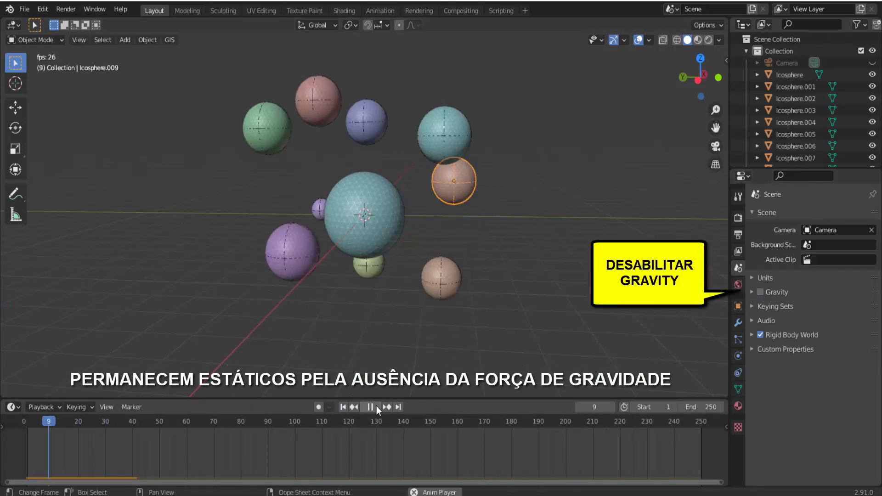
pyautogui.click(376, 406)
pyautogui.click(343, 408)
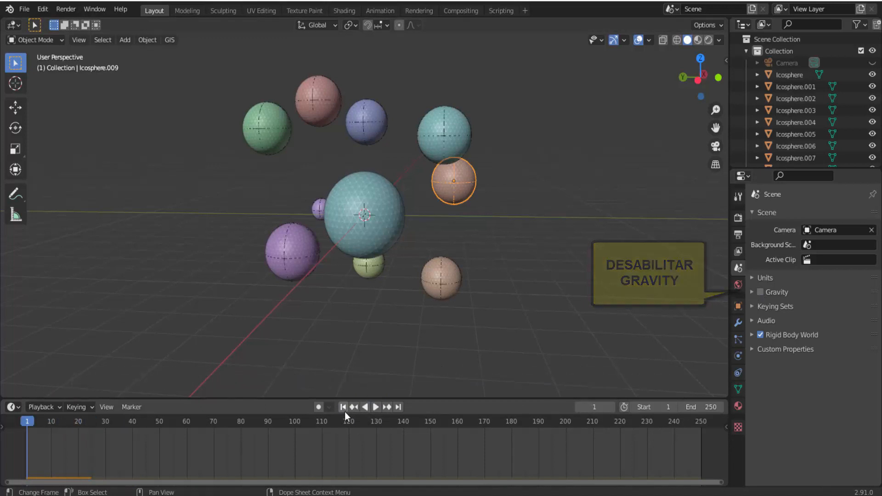
# Add a Force type force field at the center of the large sphere and display the viewport in wireframe.
pyautogui.moveTo(593, 323); pyautogui.dragTo(564, 311, button='middle')
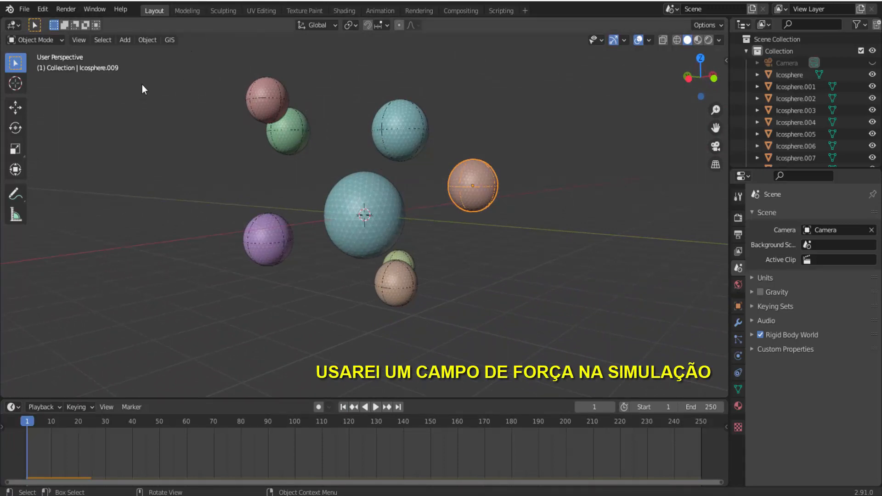
pyautogui.click(127, 41)
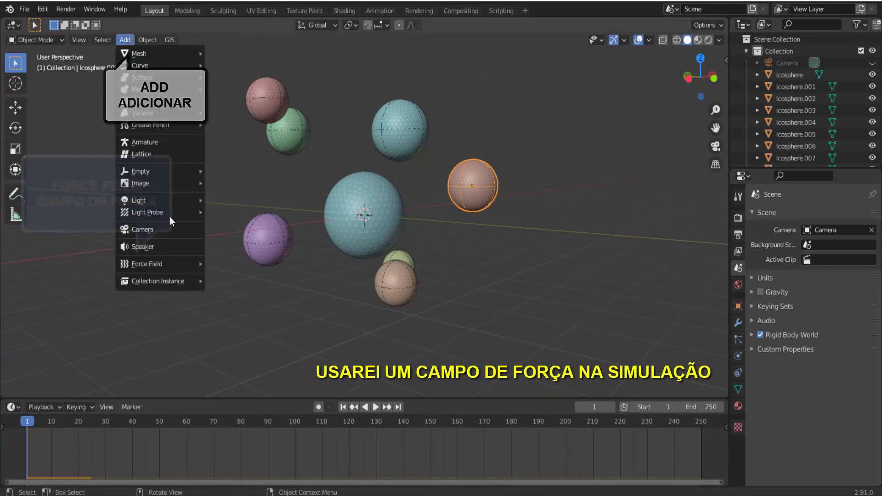
pyautogui.moveTo(147, 265)
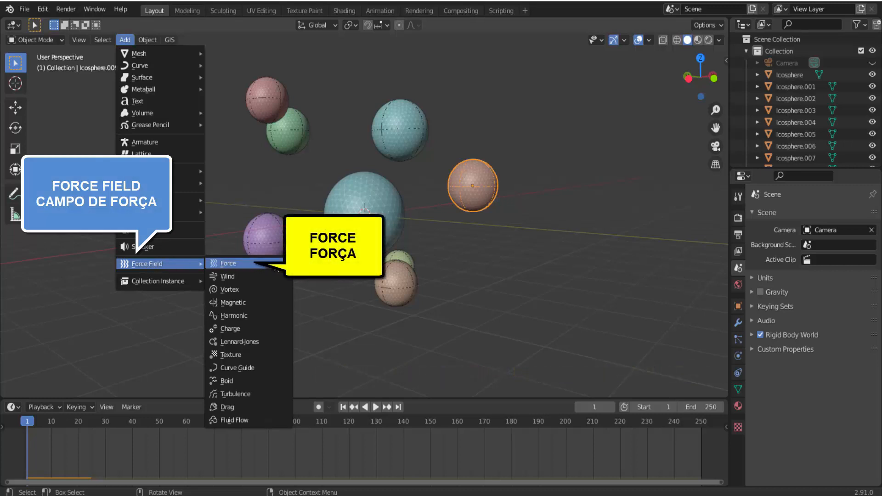
pyautogui.click(230, 263)
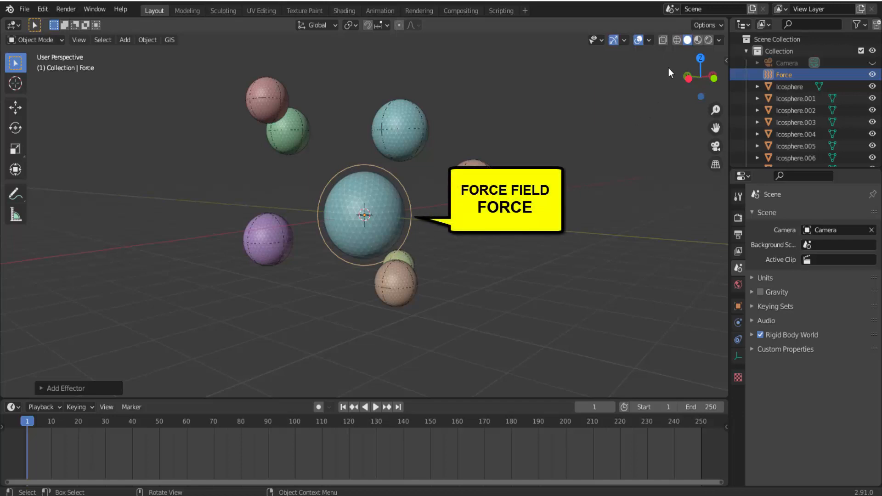
pyautogui.click(676, 40)
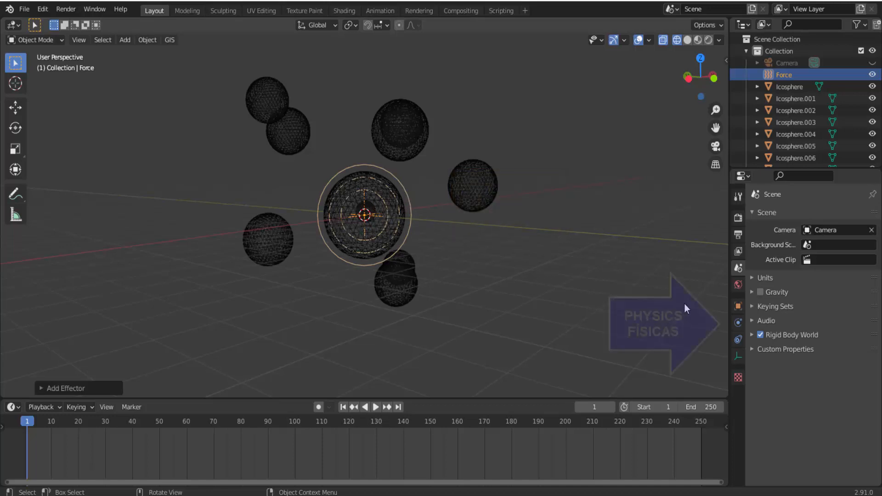
# Examine the available field types in the force field's physics settings and restore solid viewport shading.
pyautogui.click(737, 323)
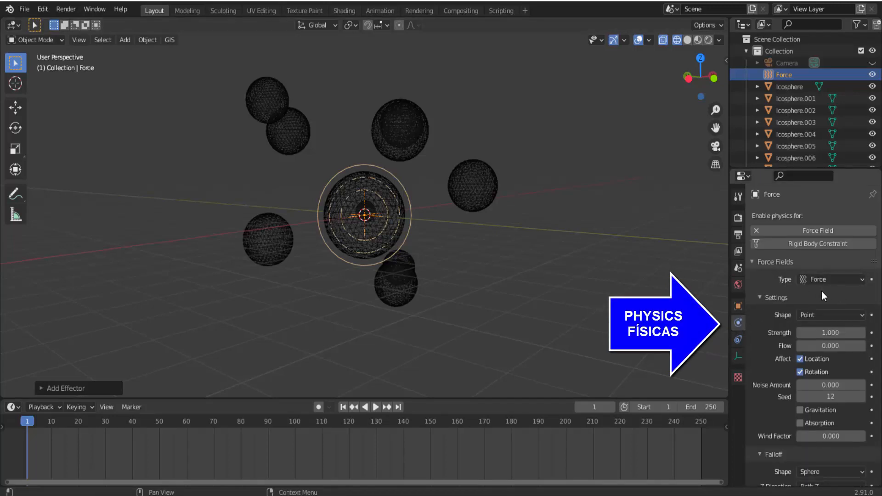
pyautogui.click(862, 280)
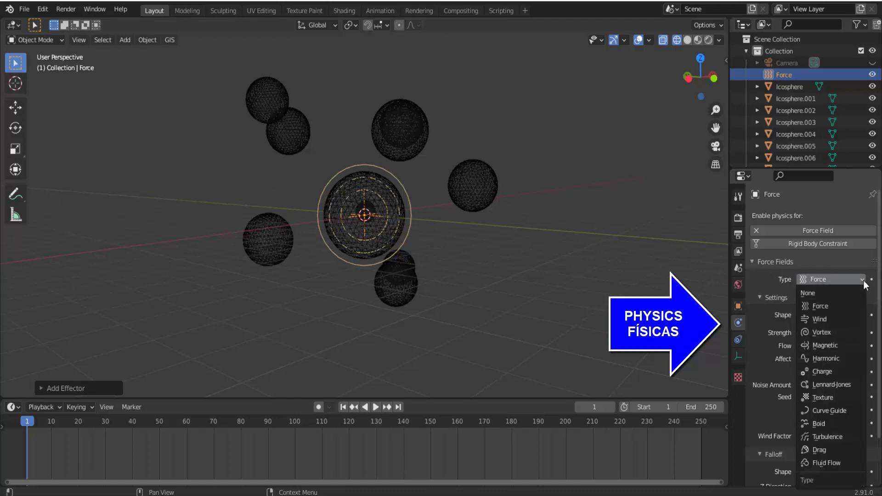
pyautogui.click(863, 281)
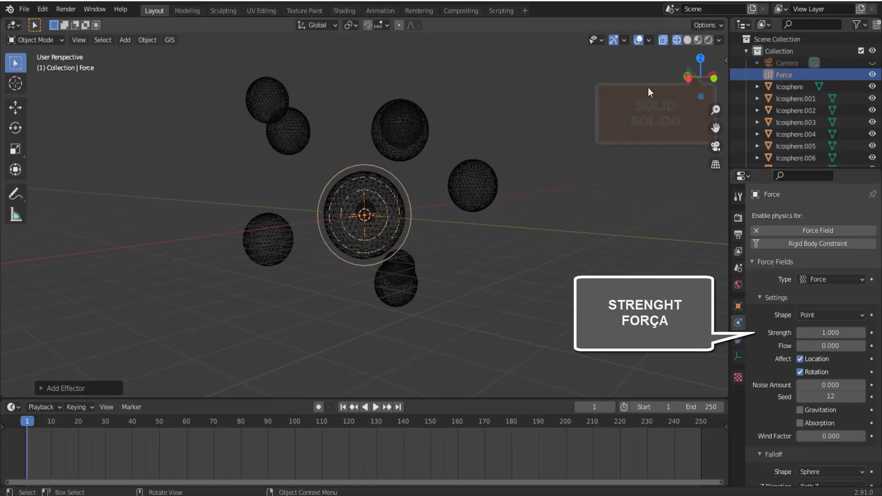
pyautogui.click(687, 40)
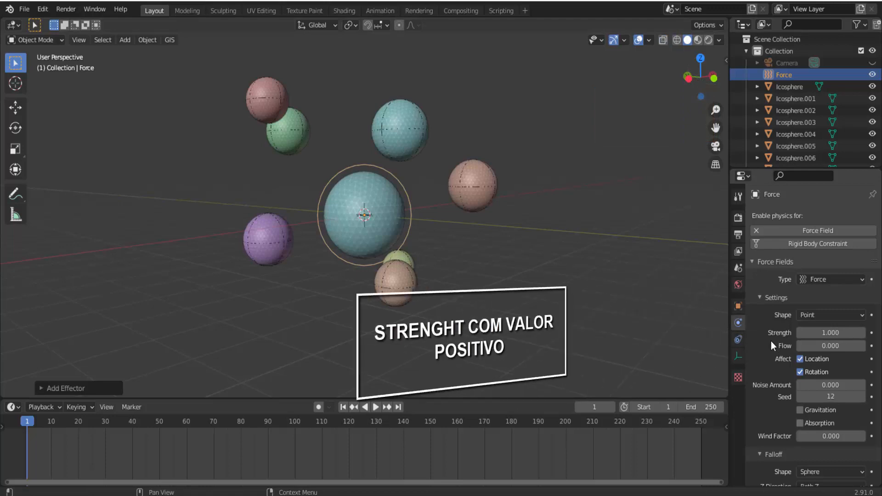
# Set the force field's strength to 100, play the simulation to about frame 100, and return to the first frame.
pyautogui.click(816, 336)
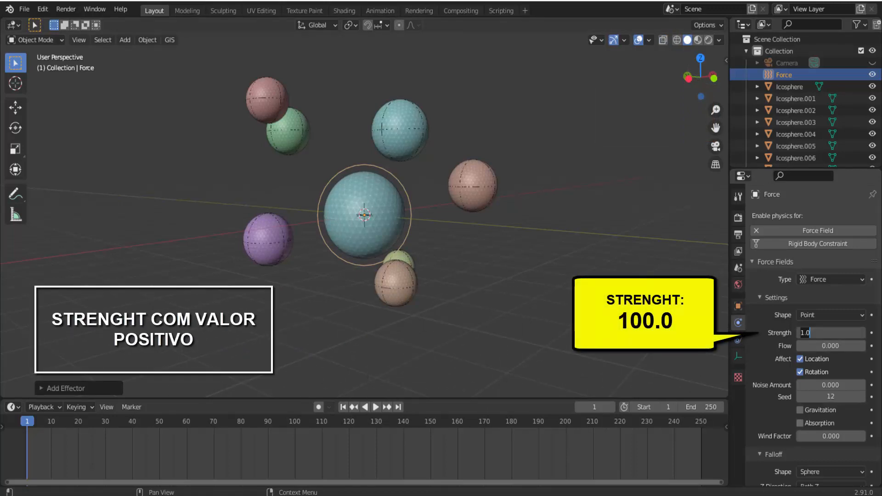
pyautogui.write('100')
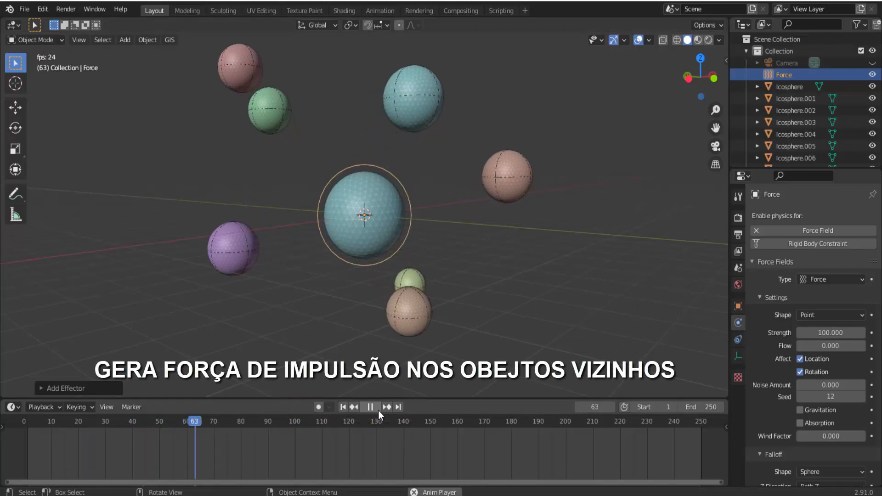
pyautogui.click(379, 411)
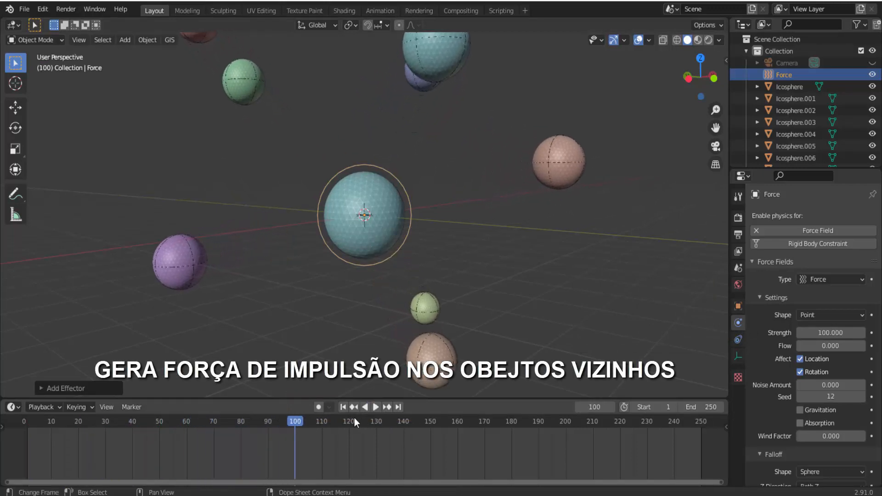
pyautogui.click(343, 407)
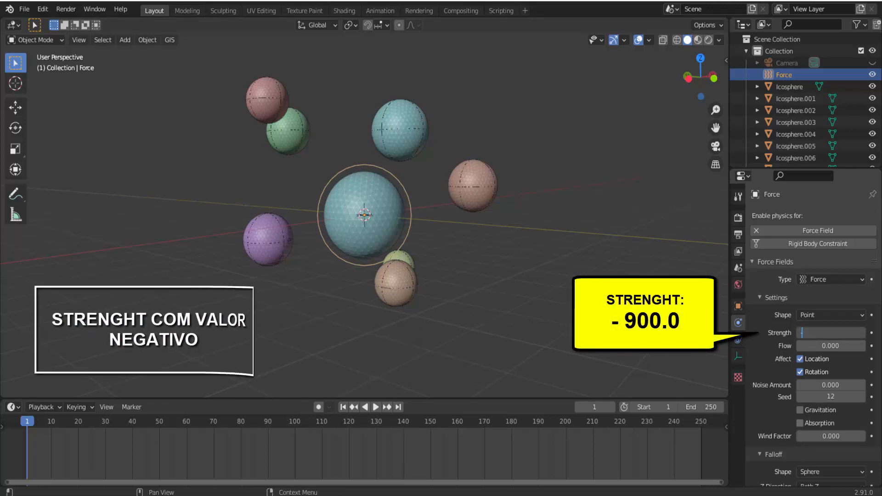
# Set the Force field's strength to -900, play the simulation to about frame 135, and return to the first frame.
pyautogui.write('-900.000')
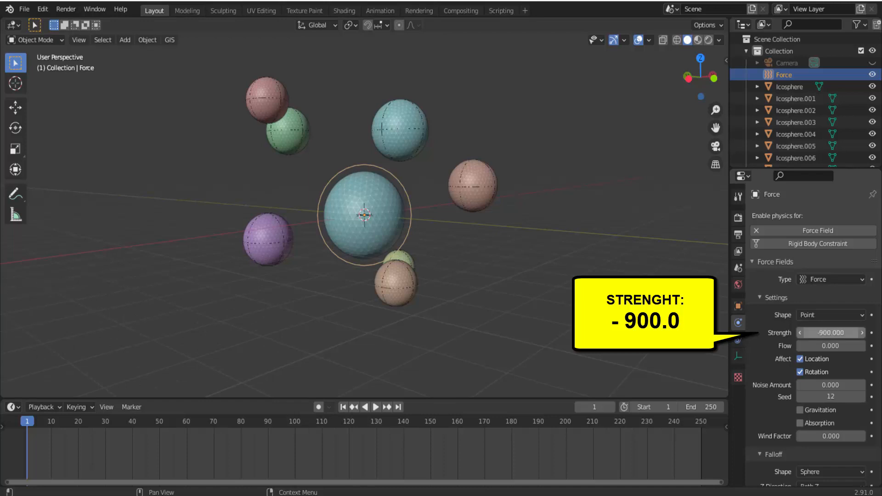
pyautogui.click(379, 408)
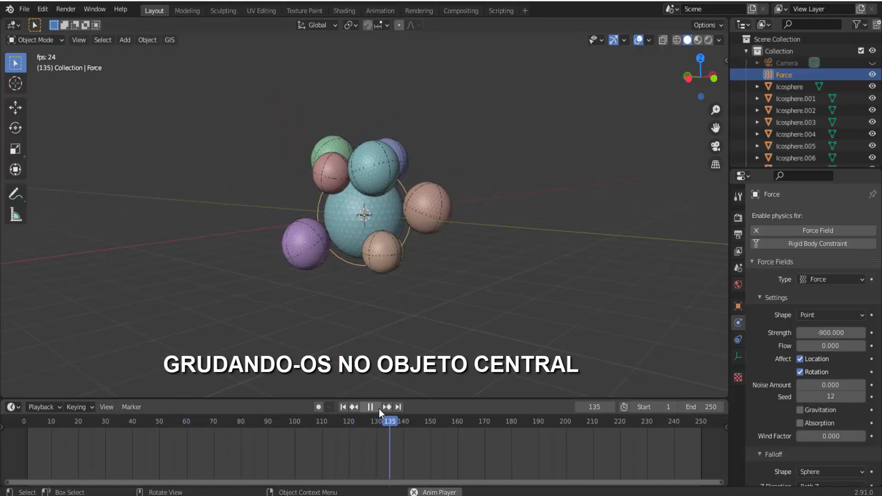
pyautogui.press('Escape')
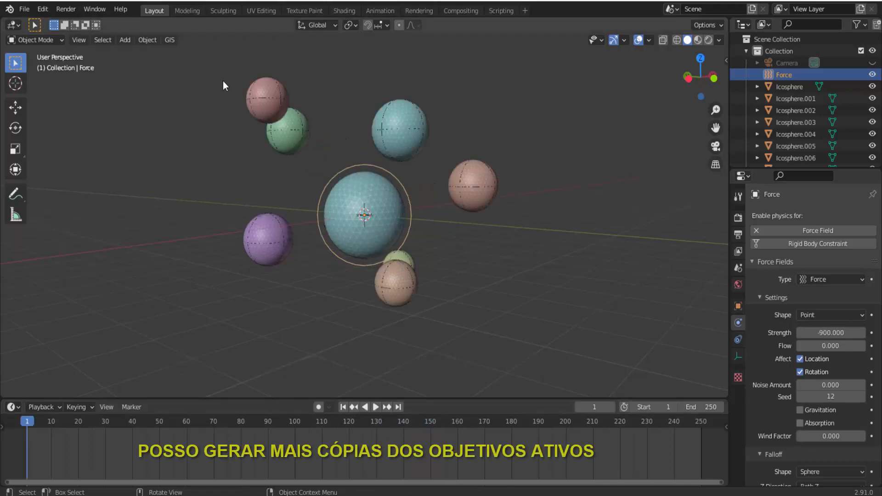
# Duplicate the seven small active spheres together and place the copies slightly offset from the originals.
pyautogui.click(264, 100)
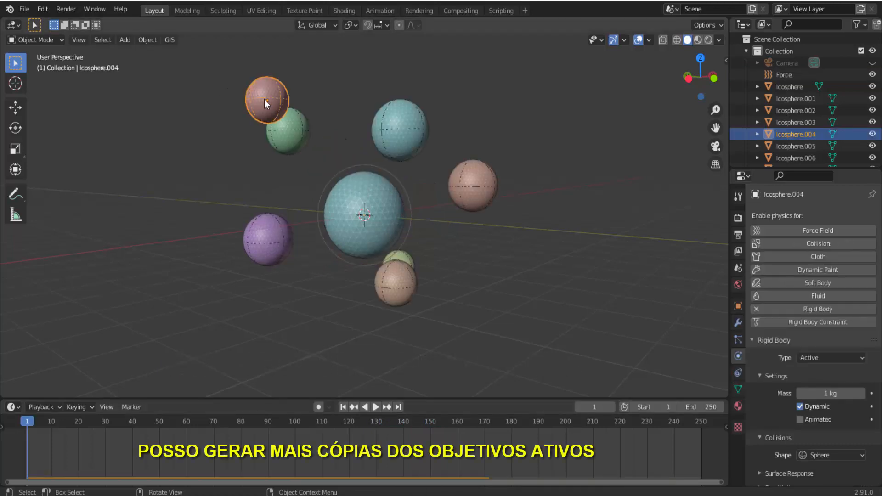
pyautogui.keyDown('shift'); pyautogui.click(287, 125); pyautogui.keyUp('shift')
pyautogui.keyDown('shift'); pyautogui.click(394, 133); pyautogui.keyUp('shift')
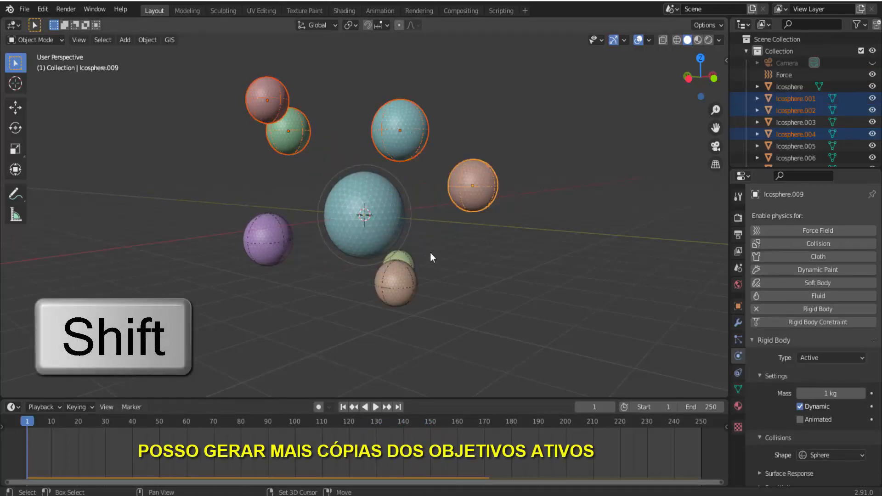
pyautogui.keyDown('shift'); pyautogui.click(410, 283); pyautogui.keyUp('shift')
pyautogui.keyDown('shift'); pyautogui.click(272, 238); pyautogui.keyUp('shift')
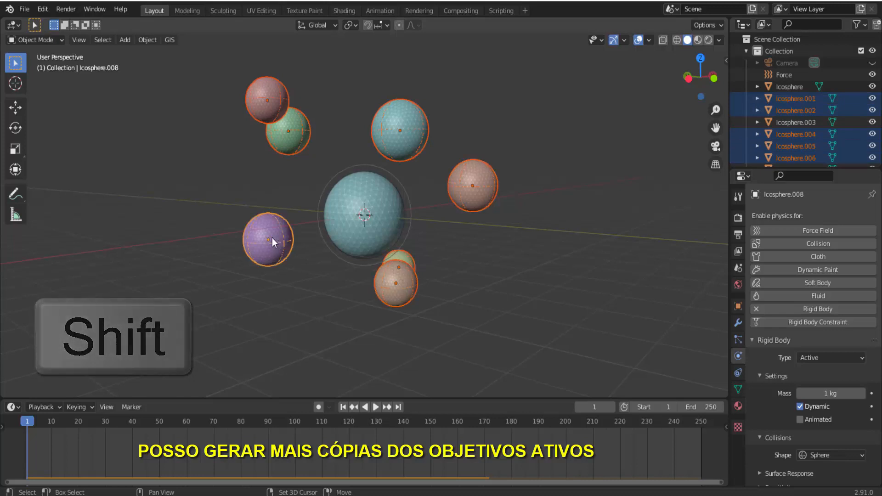
pyautogui.hotkey('shift', 'd')
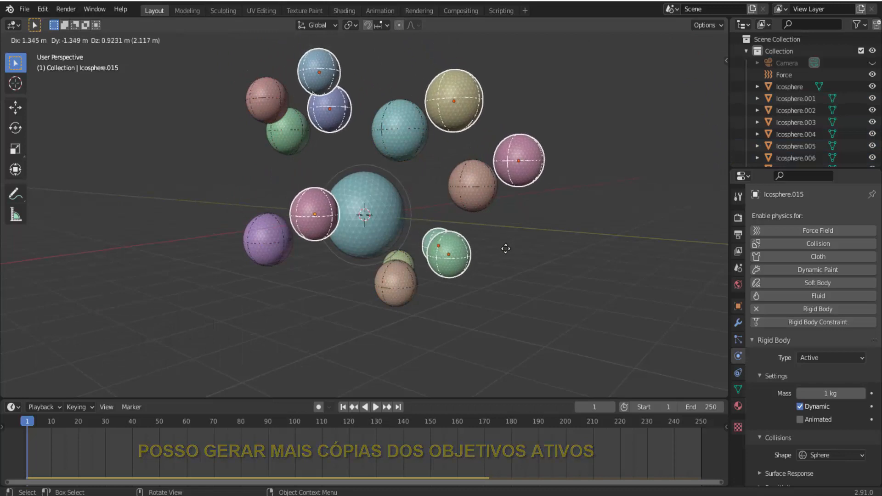
pyautogui.click(511, 277)
# Rotate the duplicated spheres about the global X axis and move them so they spread around the large sphere.
pyautogui.press('r')
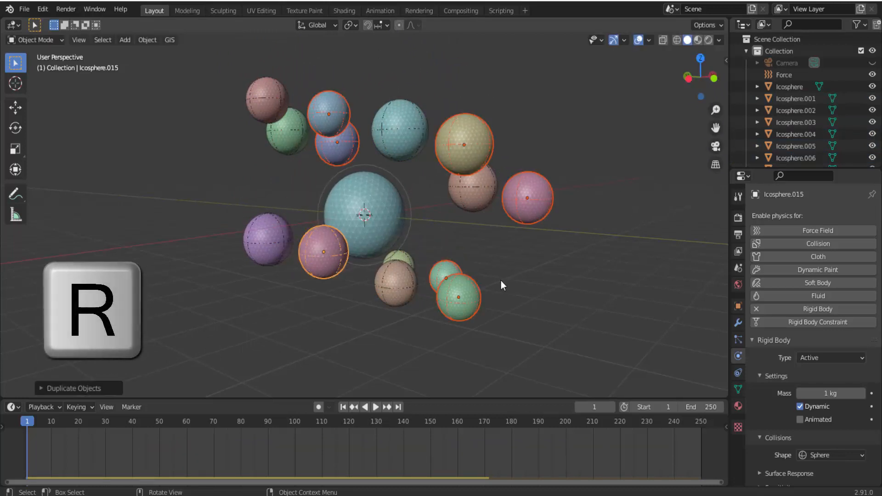
pyautogui.press('x')
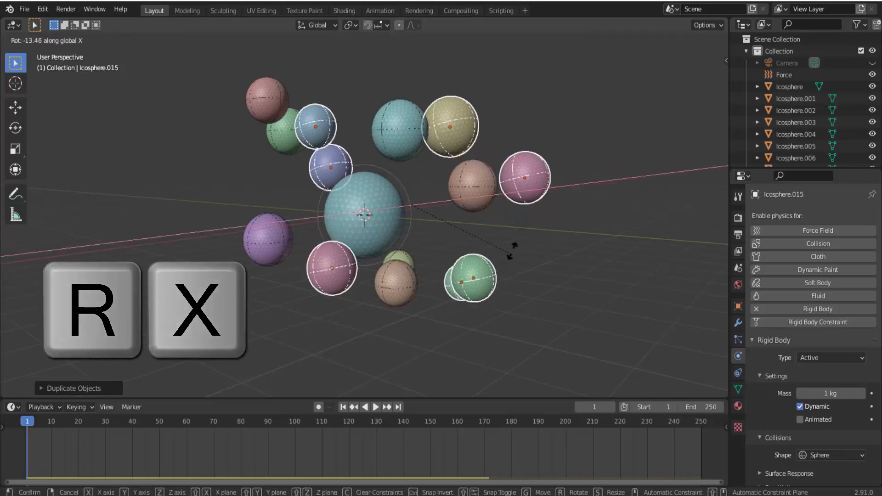
pyautogui.click(483, 190)
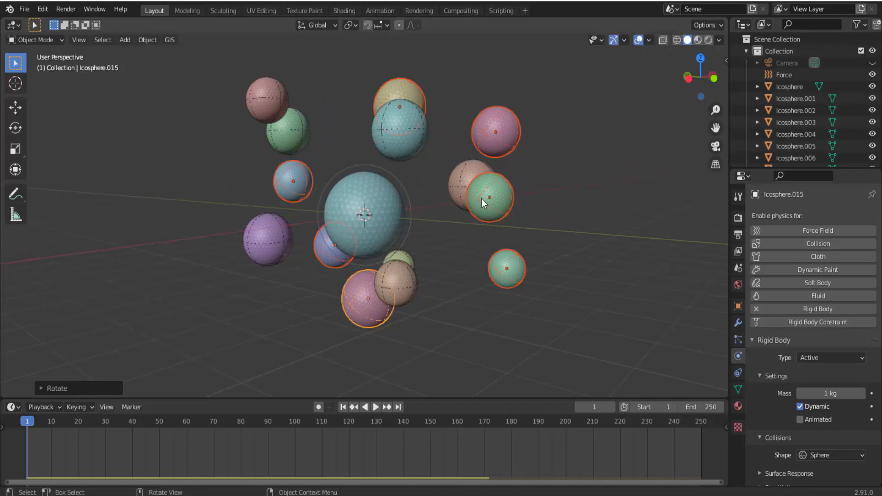
pyautogui.press('g')
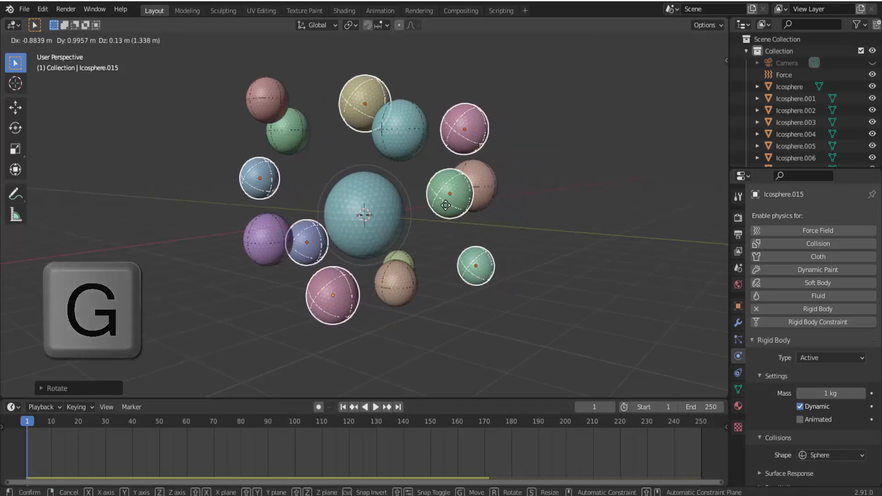
pyautogui.click(445, 206)
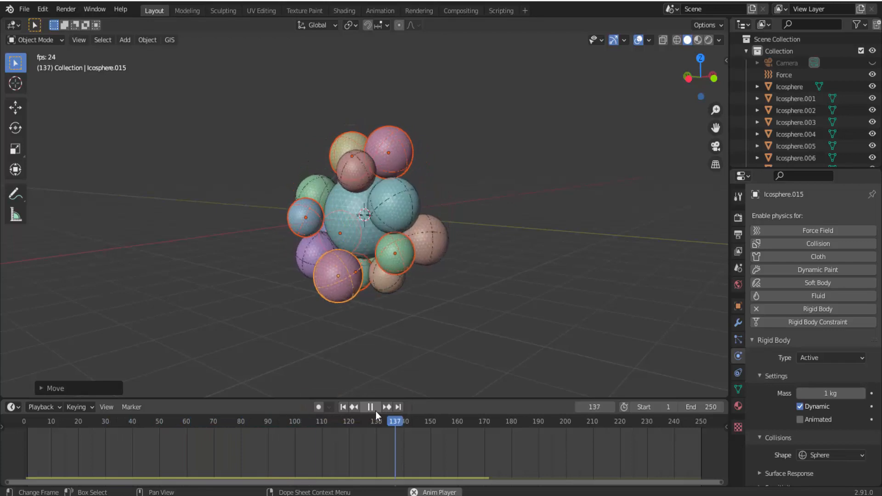
# Play the simulation with the added spheres to about frame 137 and return to the first frame.
pyautogui.click(371, 407)
pyautogui.moveTo(527, 293); pyautogui.dragTo(464, 306, button='middle')
pyautogui.hotkey('shift', 'Left')
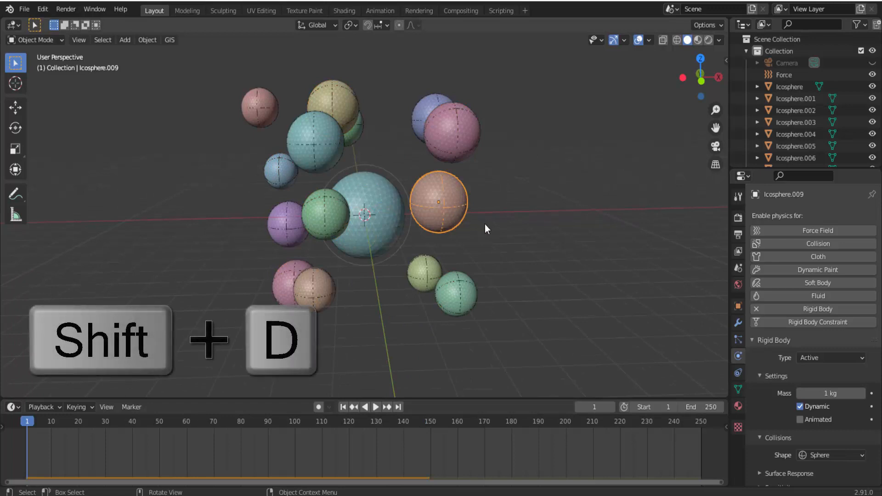
# Duplicate the salmon-coloured sphere beside the large one, place the copy above the cluster, and scale it to about 0.3.
pyautogui.hotkey('shift', 'd')
pyautogui.click(443, 103)
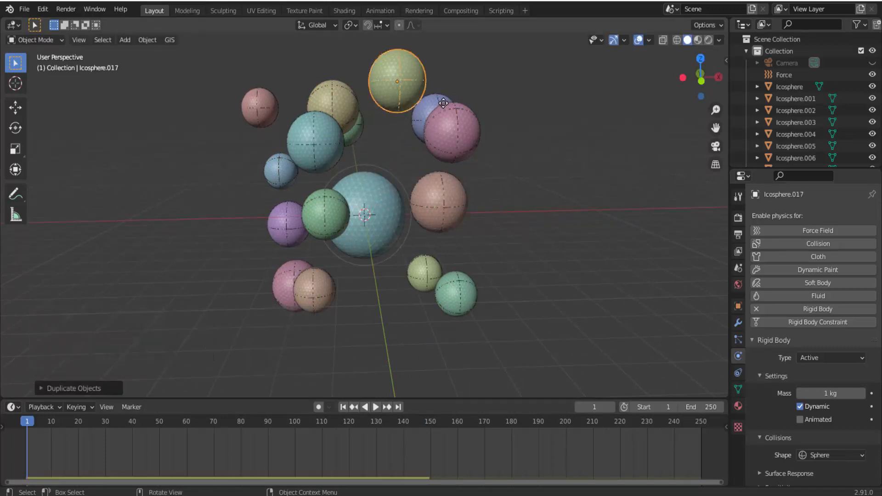
pyautogui.press('s')
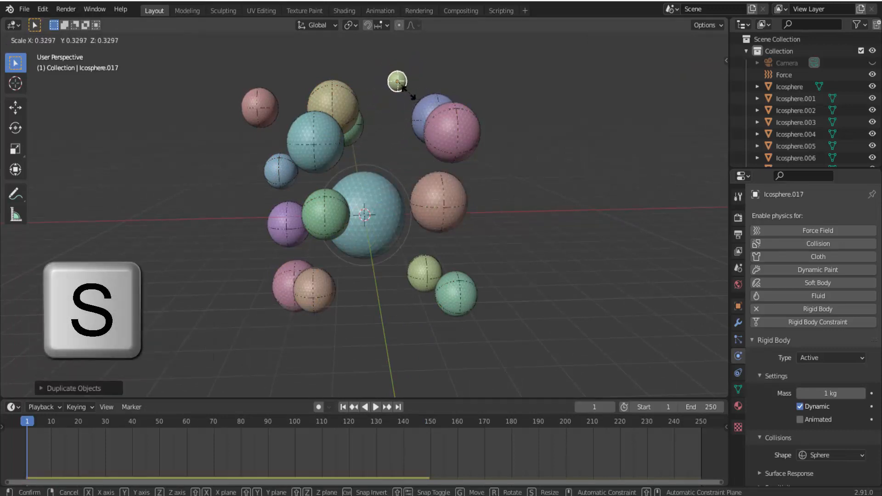
pyautogui.click(404, 95)
# Duplicate the tiny sphere seven times, scattering the copies around the large central sphere.
pyautogui.hotkey('shift', 'd')
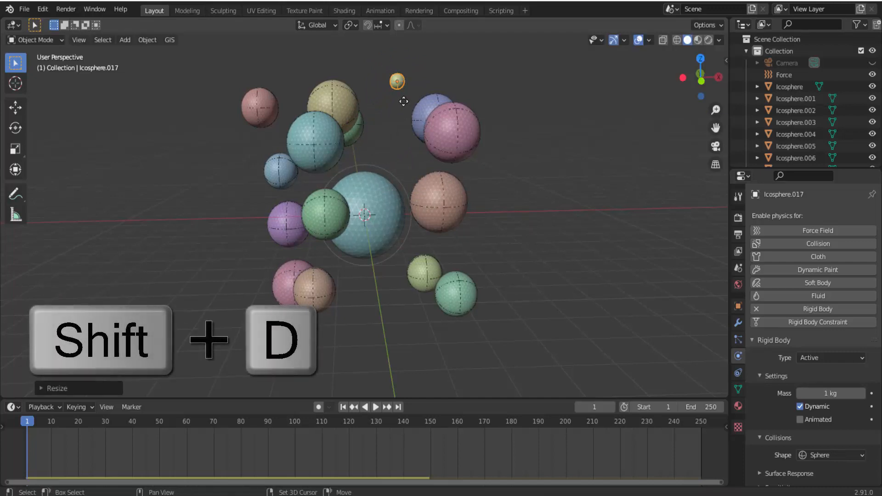
pyautogui.click(393, 164)
pyautogui.hotkey('shift', 'd')
pyautogui.click(516, 202)
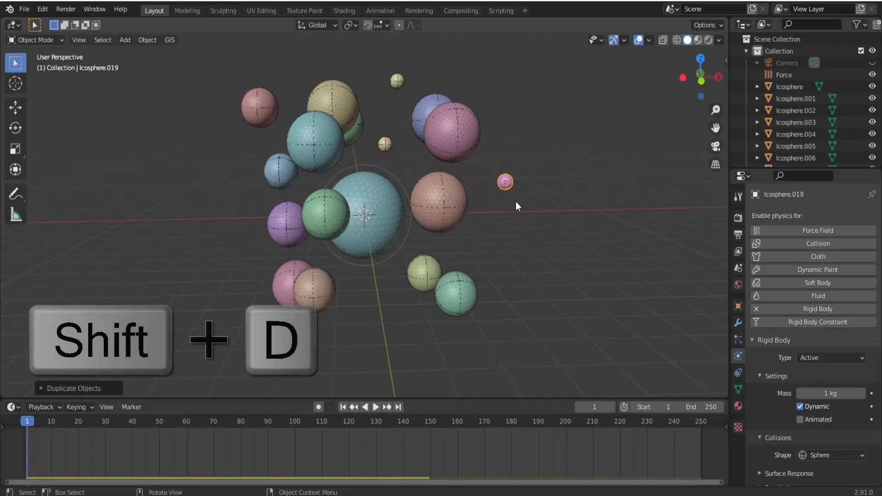
pyautogui.hotkey('shift', 'd')
pyautogui.click(373, 325)
pyautogui.hotkey('shift', 'd')
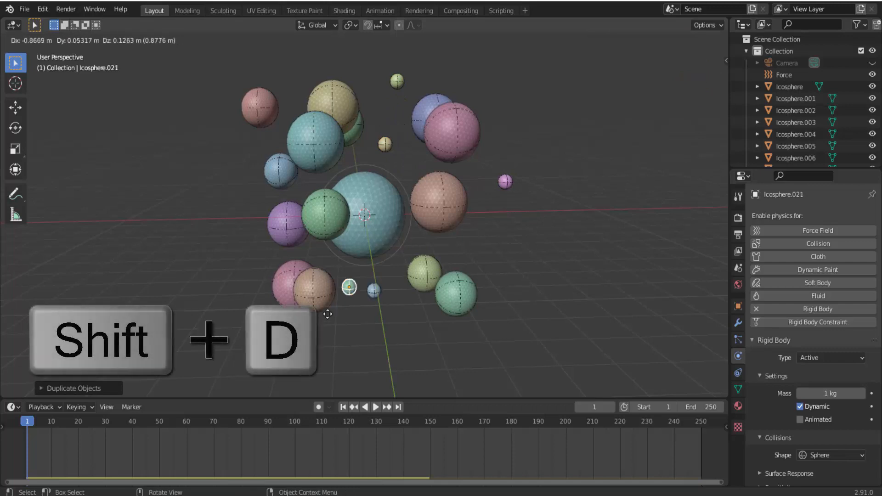
pyautogui.click(230, 239)
pyautogui.hotkey('shift', 'd')
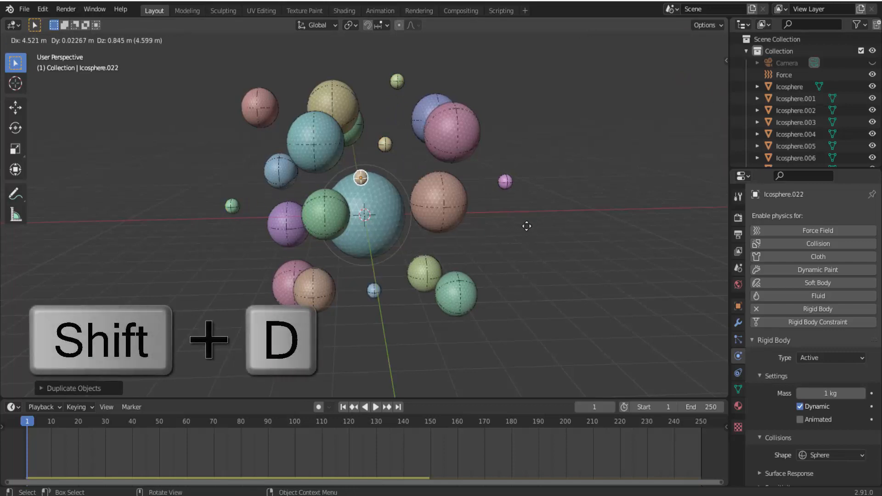
pyautogui.click(534, 233)
pyautogui.hotkey('shift', 'd')
pyautogui.click(475, 164)
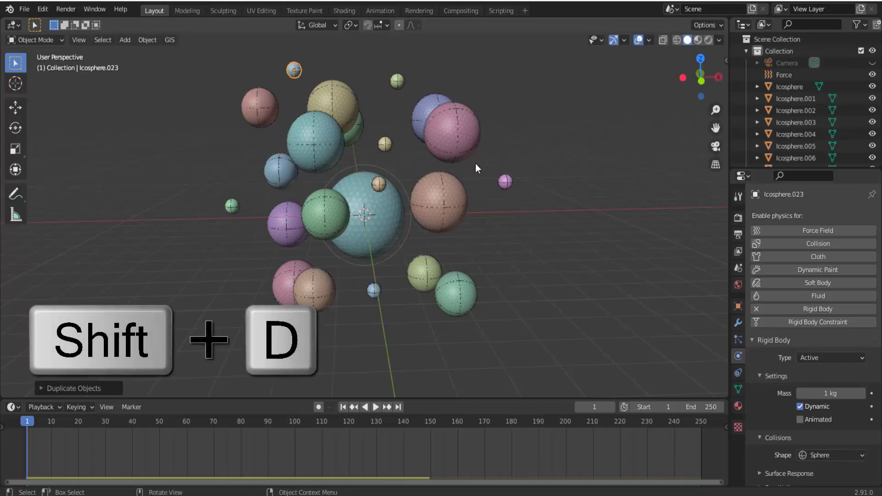
pyautogui.hotkey('shift', 'd')
pyautogui.click(684, 334)
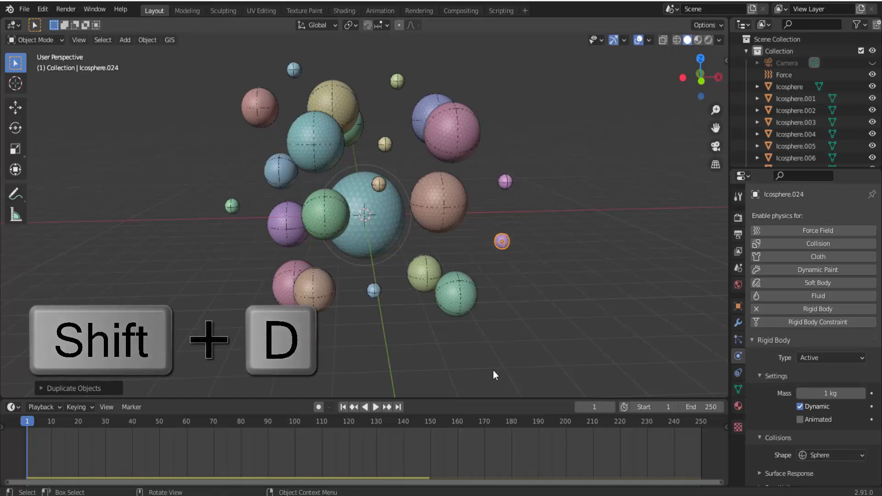
# Play the simulation twice to examine how the tiny spheres are attracted, and return to the first frame.
pyautogui.click(376, 407)
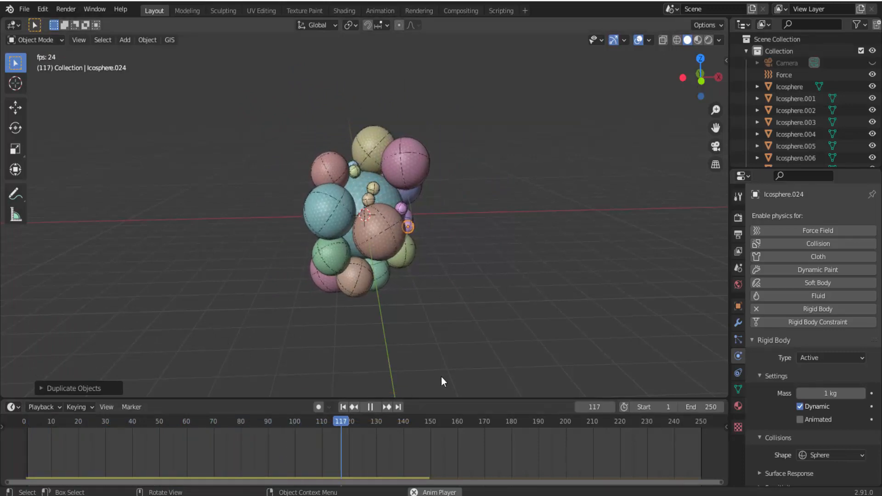
pyautogui.moveTo(533, 321); pyautogui.dragTo(367, 392, button='middle')
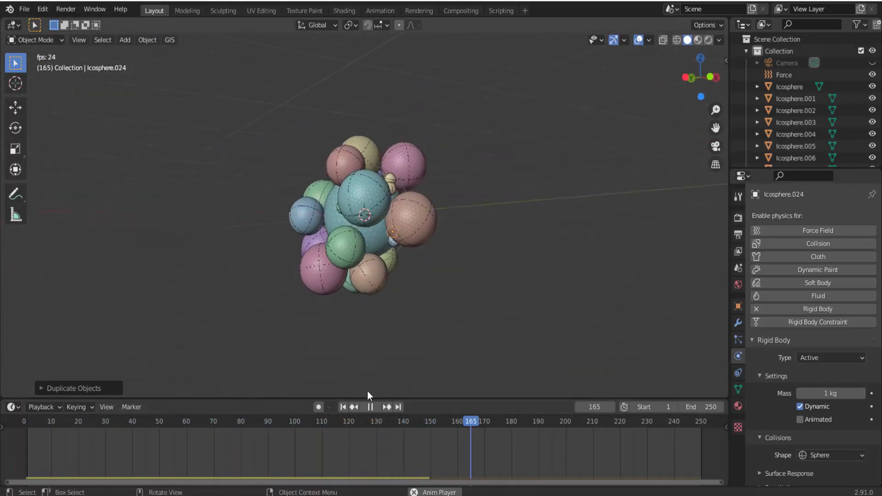
pyautogui.click(344, 408)
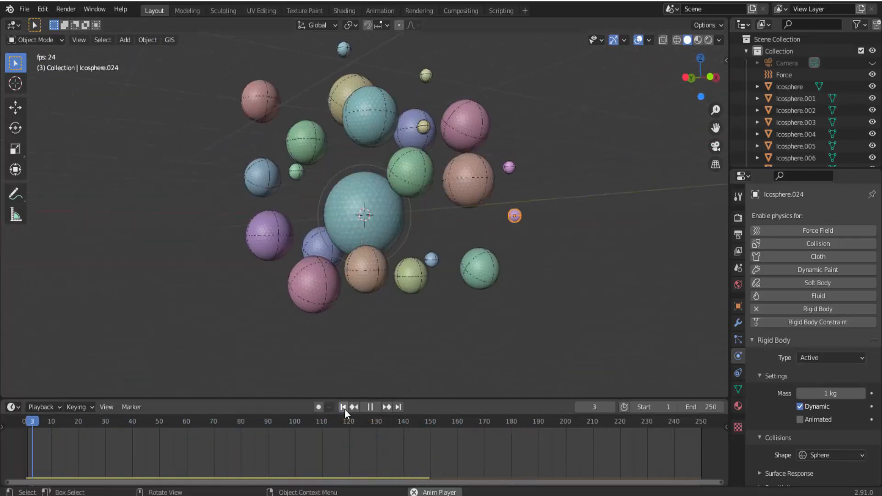
pyautogui.click(372, 408)
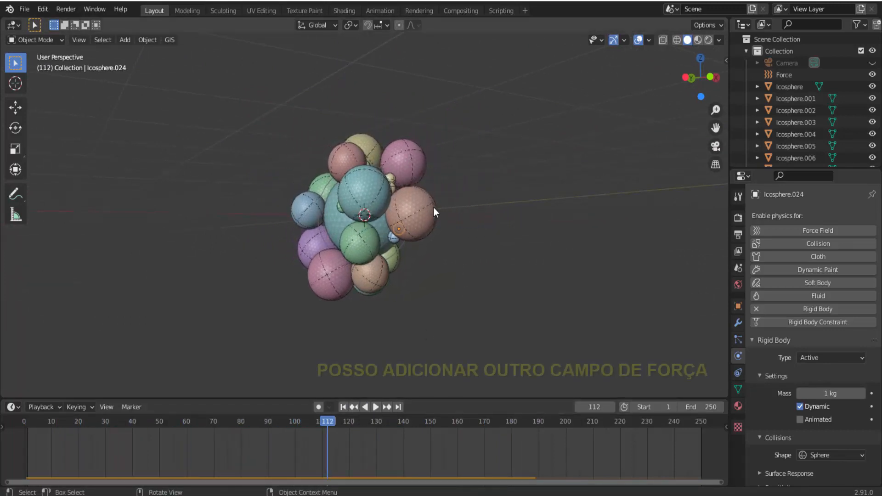
pyautogui.click(344, 407)
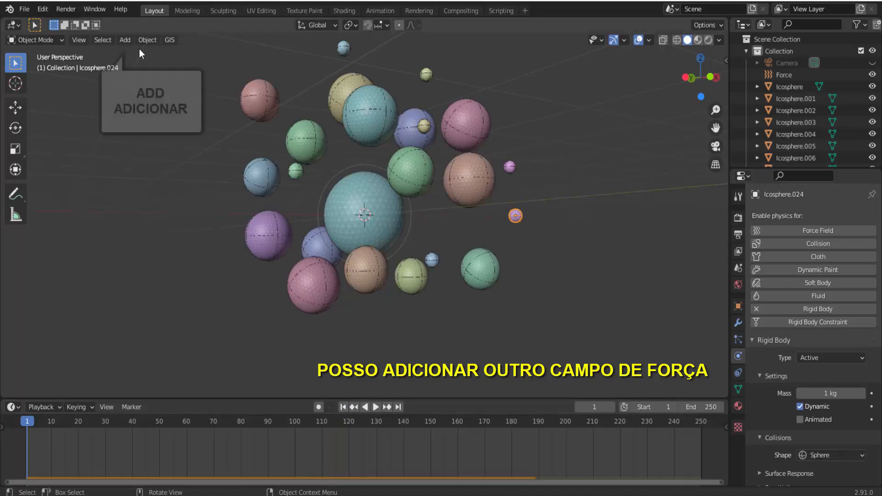
# Add a Vortex force field at the center of the large sphere and set its strength to 10.
pyautogui.click(127, 40)
pyautogui.moveTo(148, 263)
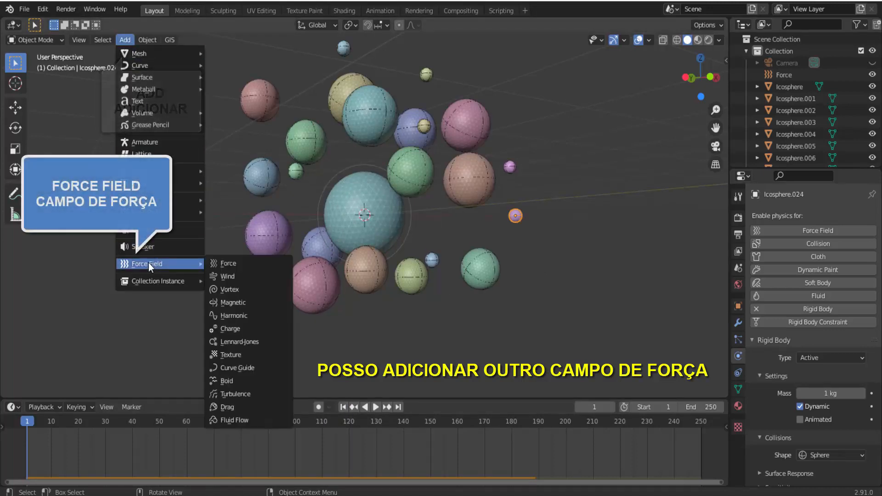
pyautogui.click(230, 290)
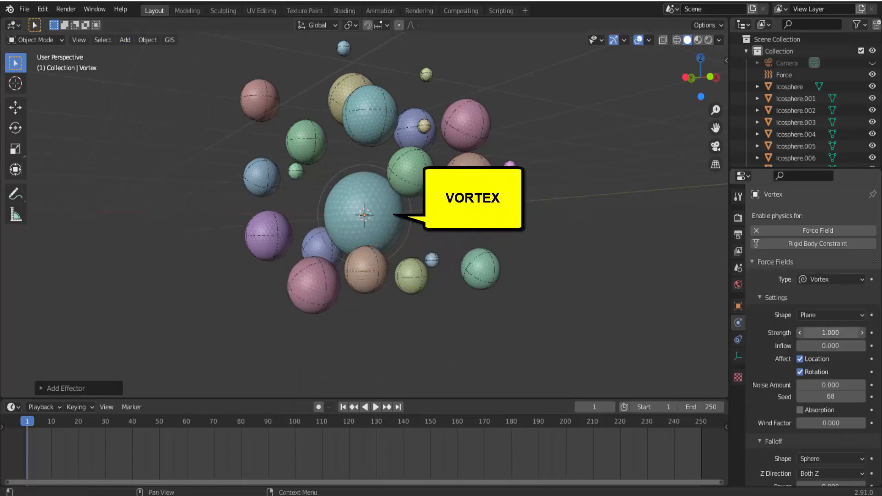
pyautogui.click(822, 332)
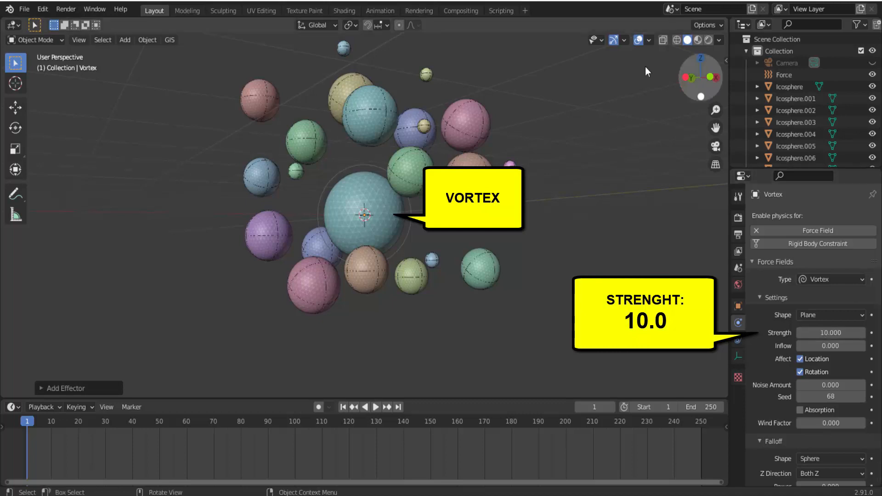
# Check the vortex's placement in wireframe, restore solid shading, and play the simulation to about frame 106.
pyautogui.click(677, 40)
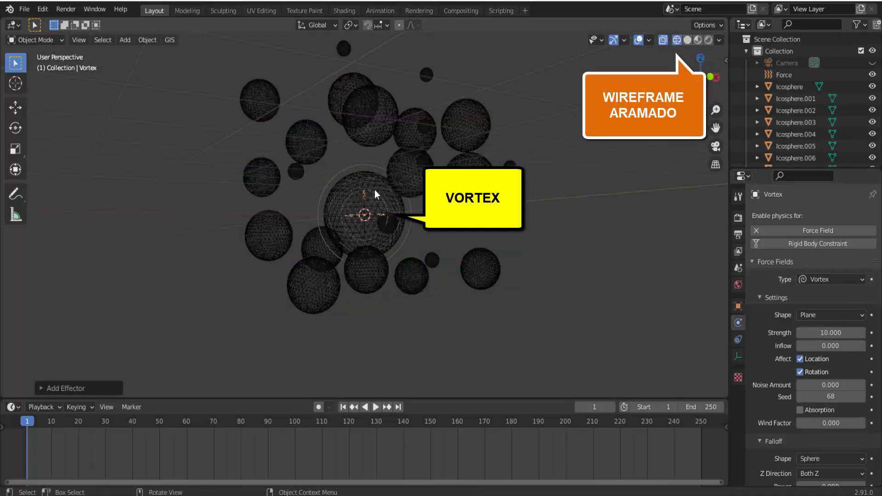
pyautogui.click(690, 41)
pyautogui.click(379, 412)
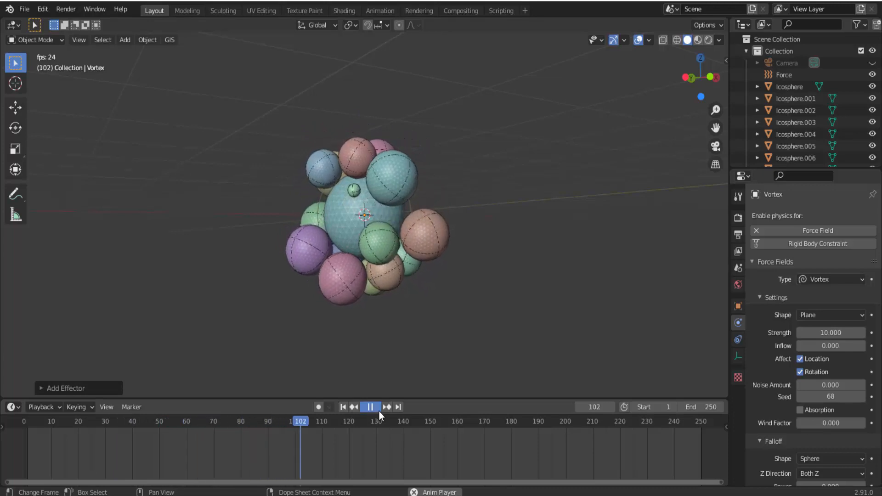
pyautogui.click(379, 412)
# Set the Vortex field's strength to 50 and play the simulation from the first frame to about frame 156.
pyautogui.click(822, 332)
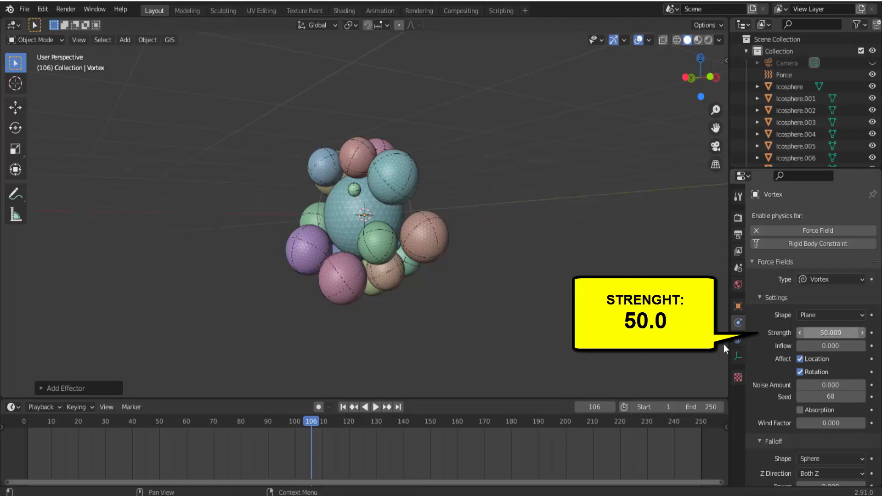
pyautogui.click(342, 407)
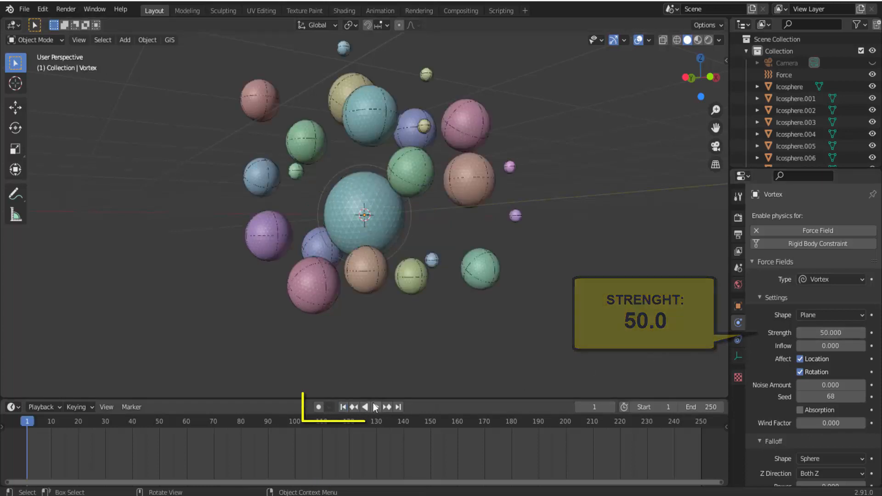
pyautogui.click(375, 407)
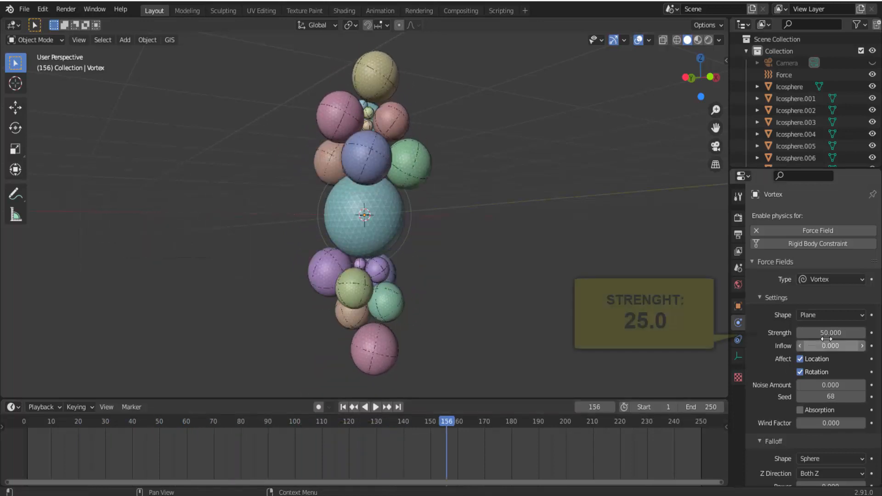
# Set the Vortex field's strength to 25 and play the simulation from the first frame to about frame 149.
pyautogui.click(830, 332)
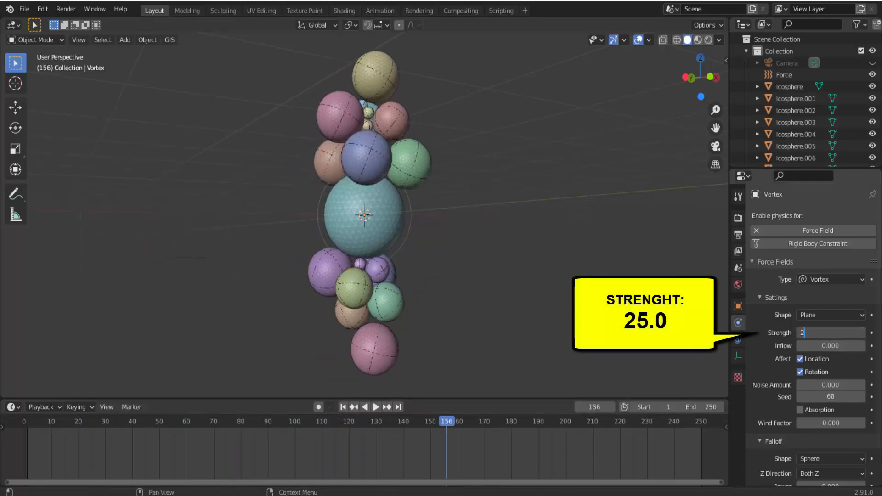
pyautogui.click(343, 407)
pyautogui.click(376, 407)
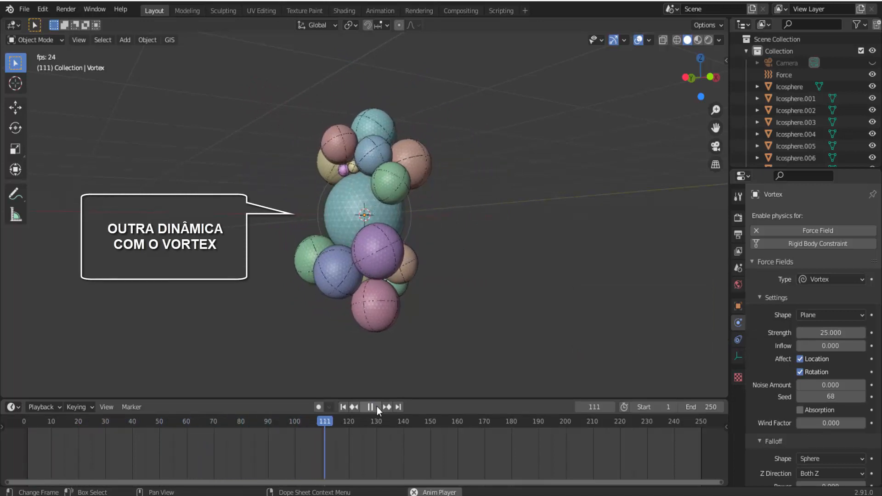
pyautogui.click(377, 406)
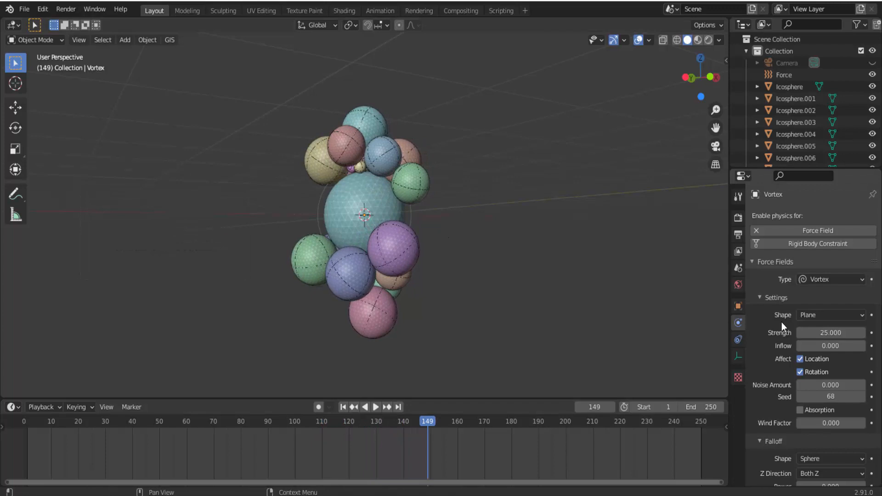
# Enable the Vortex field's maximum falloff distance at about 2.34 m and play the simulation from the first frame.
pyautogui.scroll(-2, 770, 338)
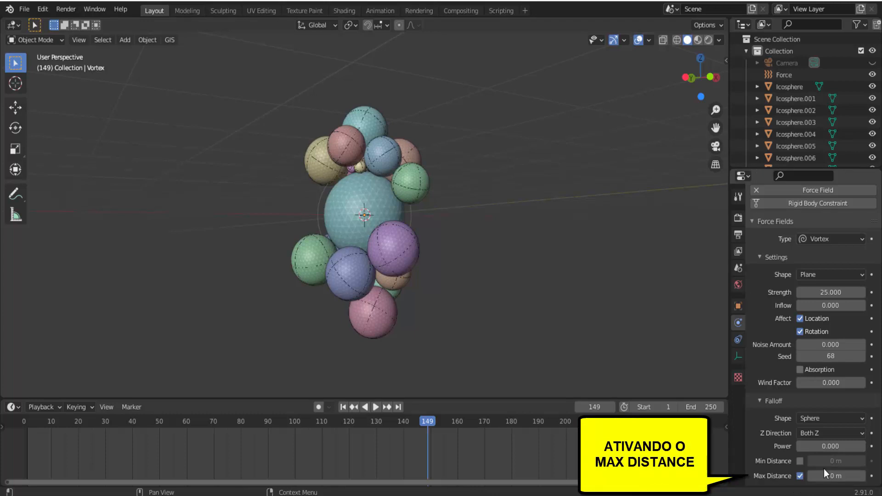
pyautogui.moveTo(832, 478); pyautogui.dragTo(856, 478)
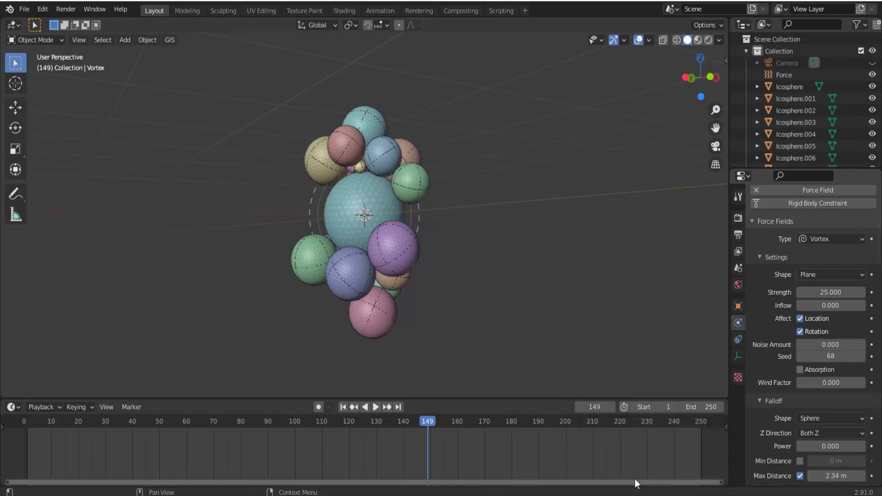
pyautogui.click(345, 408)
pyautogui.click(375, 407)
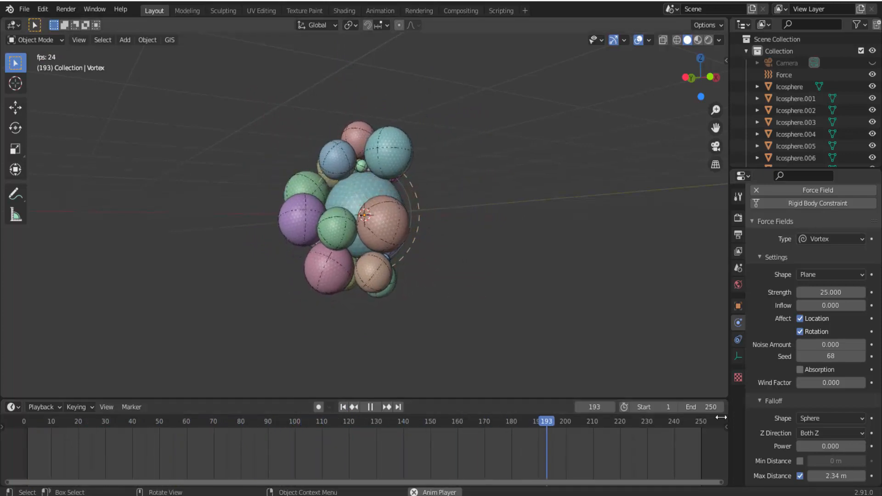
# Try a Vortex maximum distance of about 6.69 m during playback, reduce it to about 4.65 m, and restart from the first frame.
pyautogui.moveTo(826, 476); pyautogui.dragTo(859, 475)
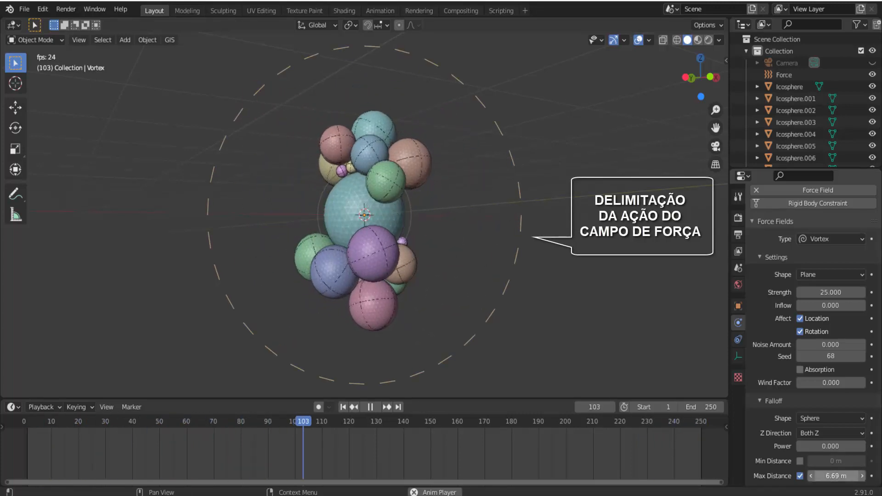
pyautogui.moveTo(828, 475); pyautogui.dragTo(810, 476)
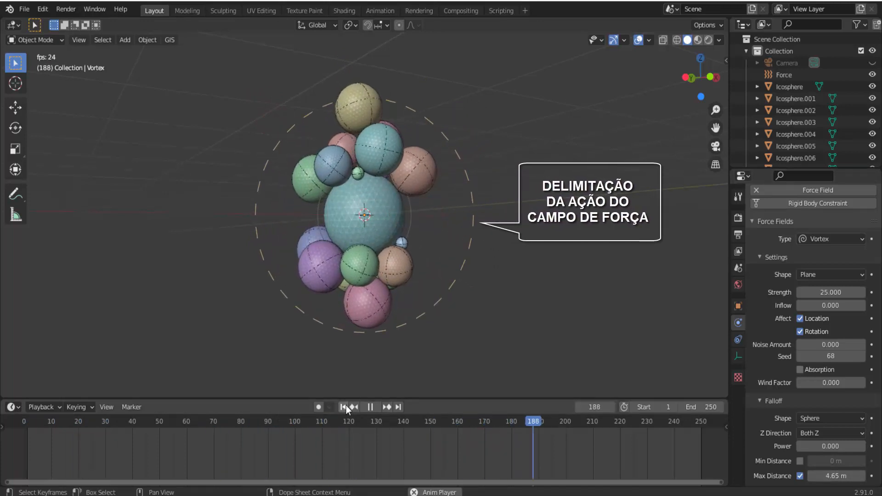
pyautogui.click(343, 407)
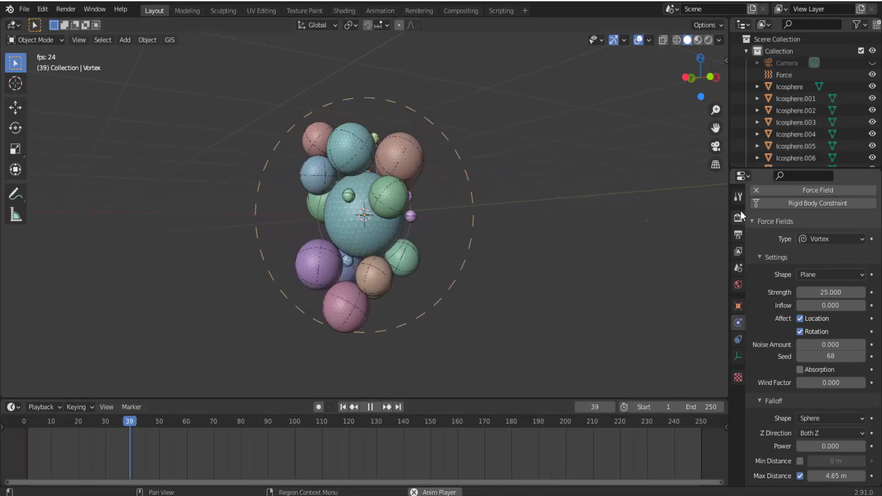
# Enable the Force field's maximum falloff distance, raise it through 2.77 m to about 5.24 m, and stop playback at about frame 48.
pyautogui.click(783, 74)
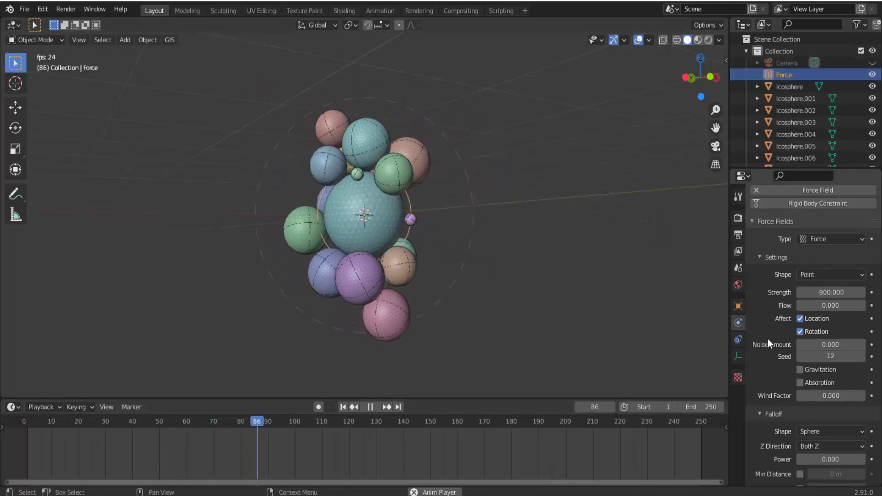
pyautogui.scroll(-1, 799, 475)
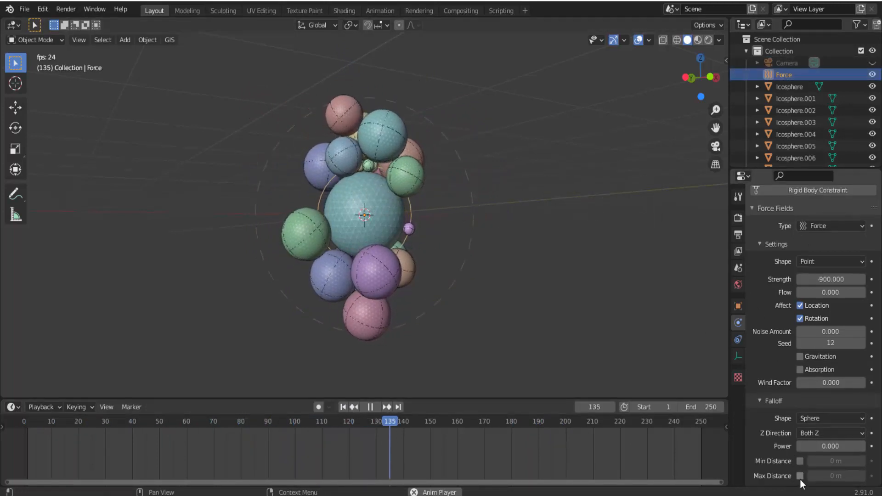
pyautogui.click(800, 478)
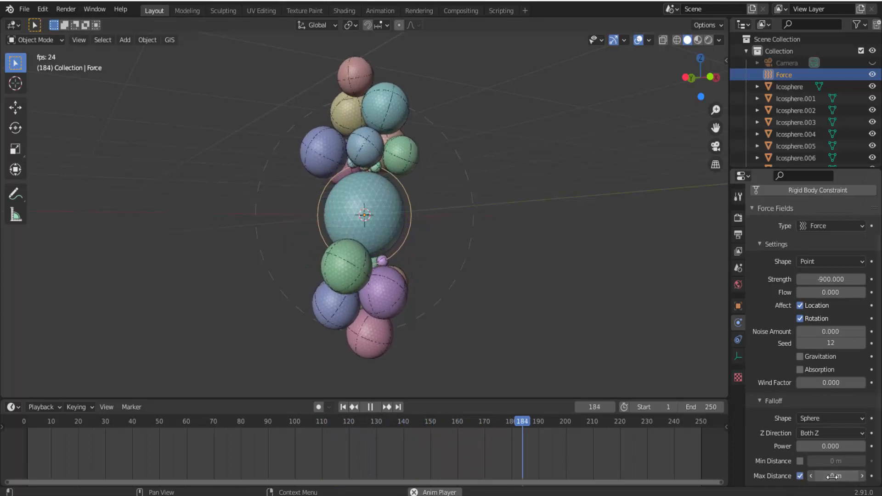
pyautogui.moveTo(832, 477); pyautogui.dragTo(865, 477)
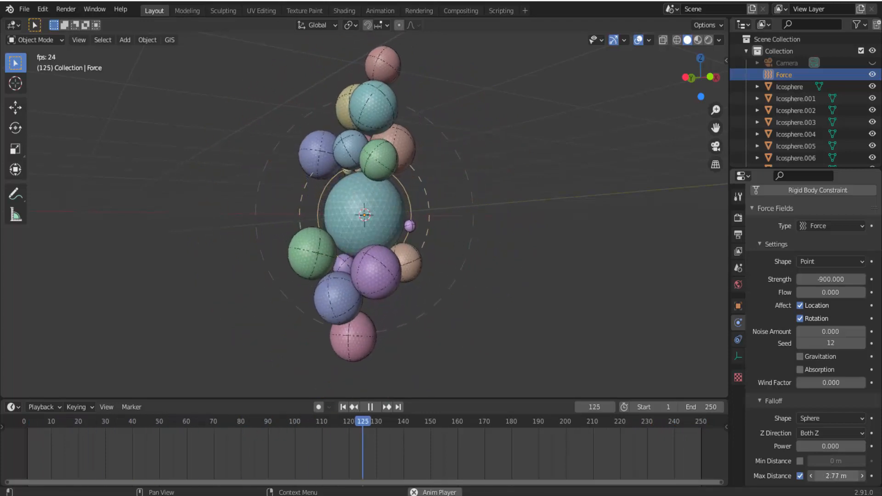
pyautogui.moveTo(836, 476); pyautogui.dragTo(857, 476)
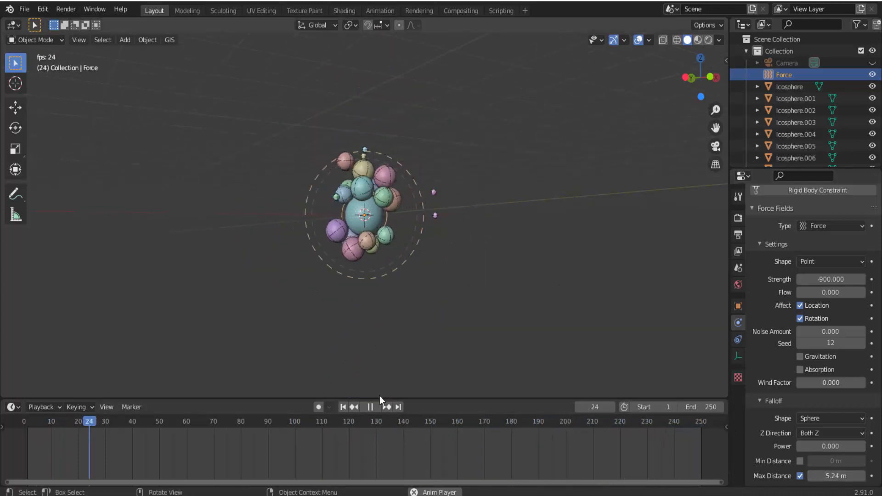
pyautogui.click(373, 407)
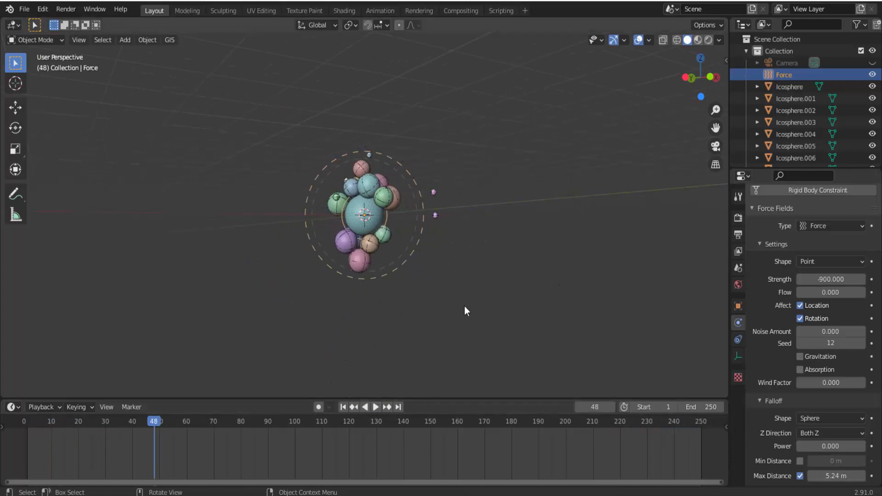